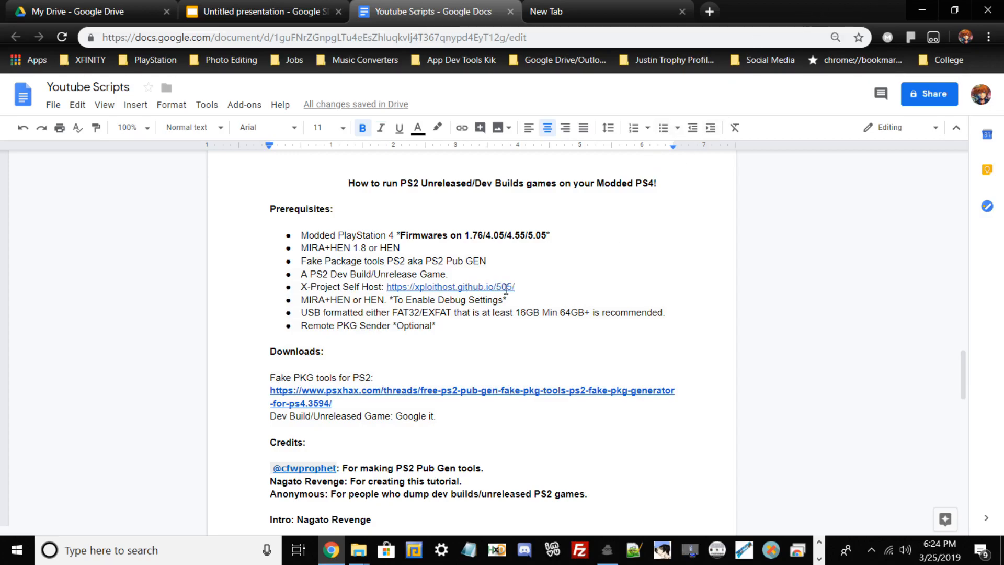
Minimize the browser and examine the ps2emu folder, Fake PKG Tools folder, FFX DEBUG BUILD.iso and EP9000 files on the desktop
click(920, 6)
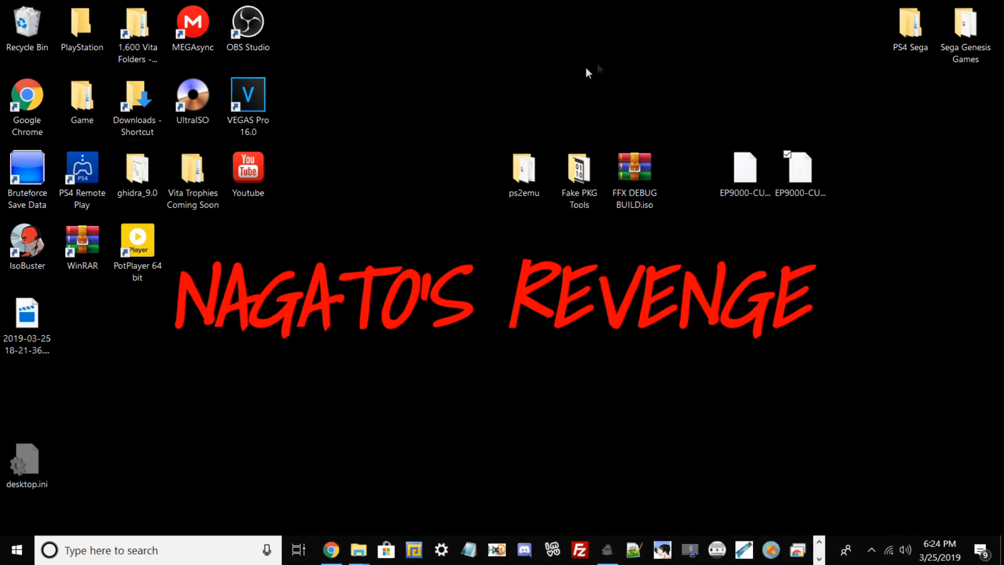
drag(472, 129, 586, 209)
click(555, 229)
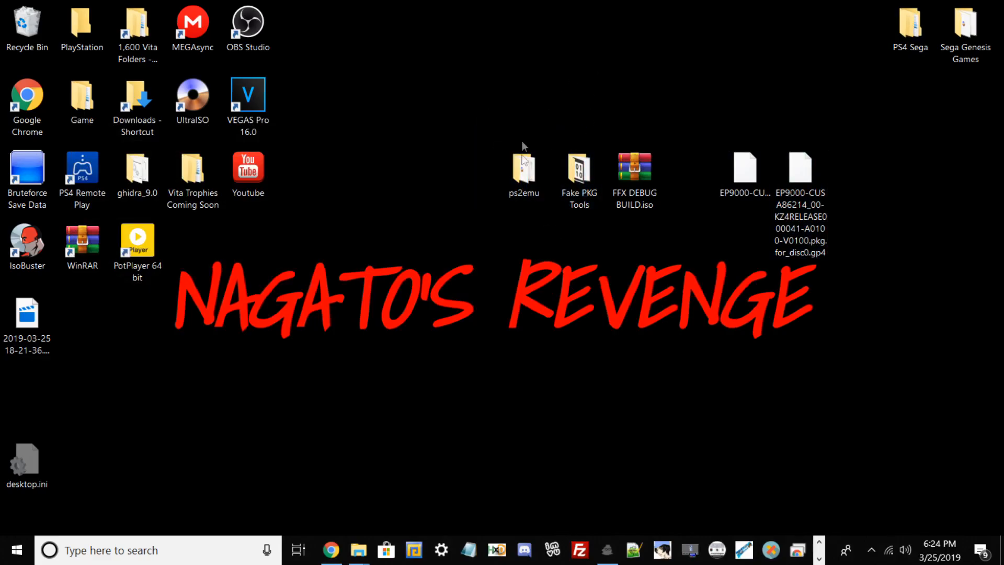
click(523, 165)
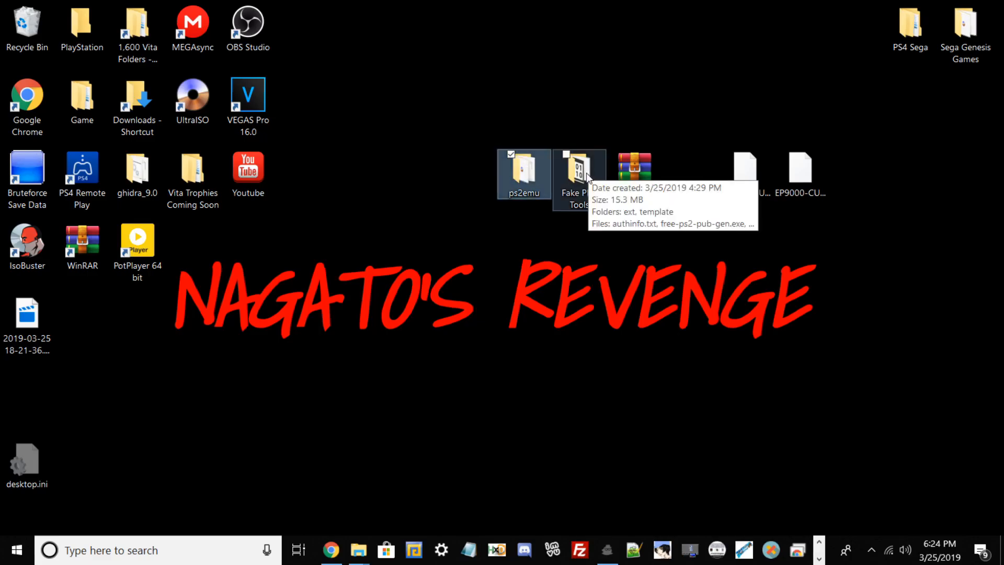
click(821, 186)
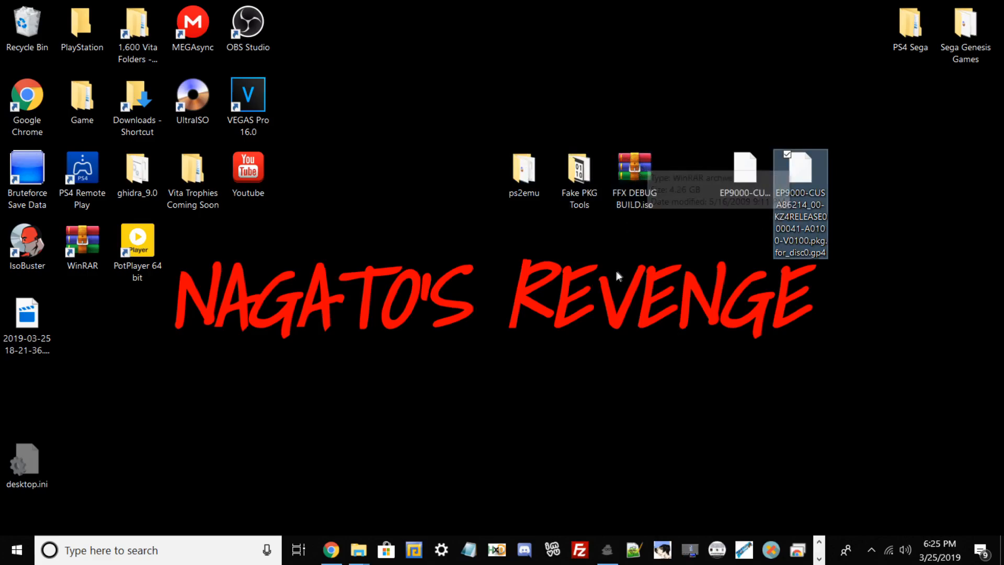
click(738, 136)
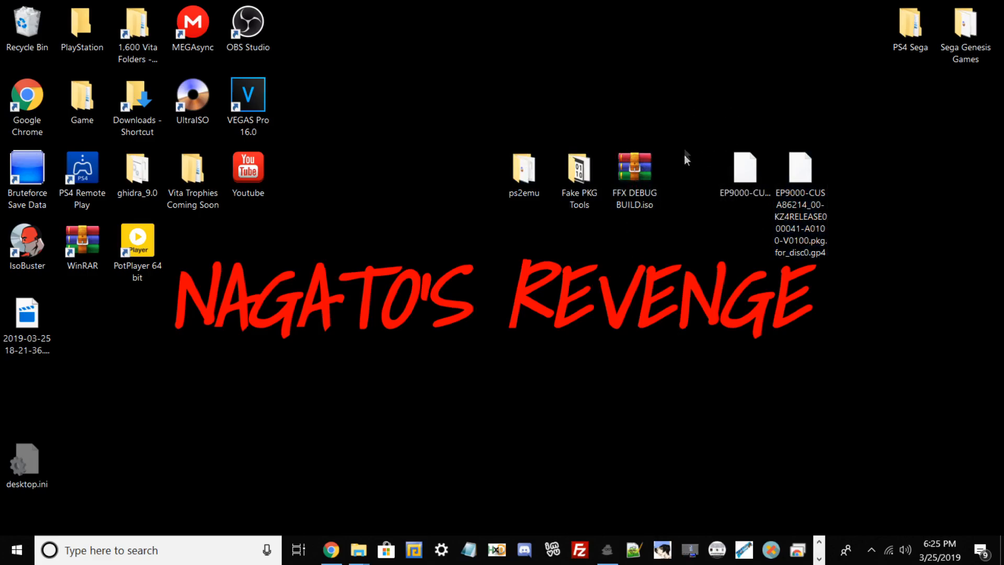
click(742, 171)
drag(719, 113, 768, 223)
click(621, 163)
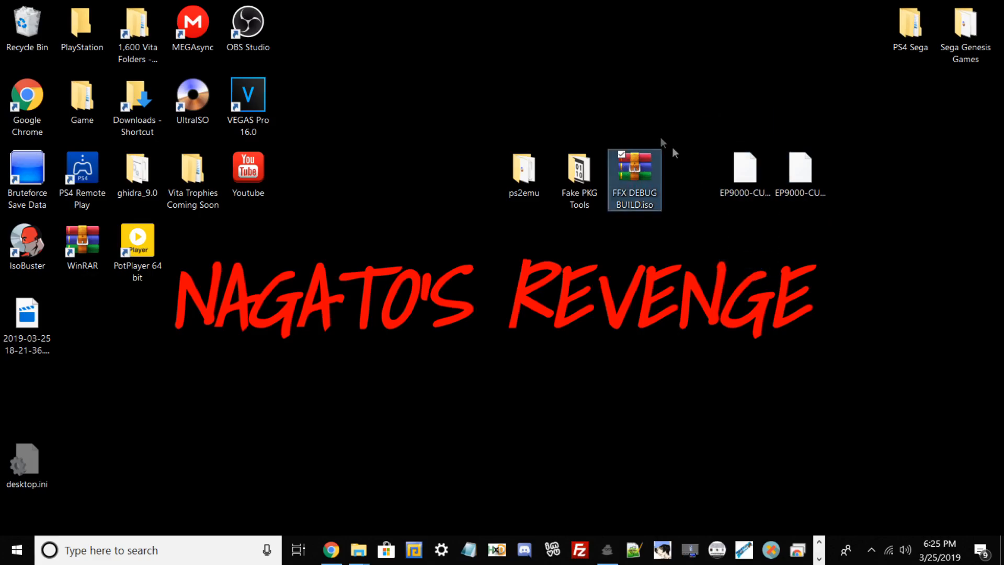
click(751, 183)
click(814, 174)
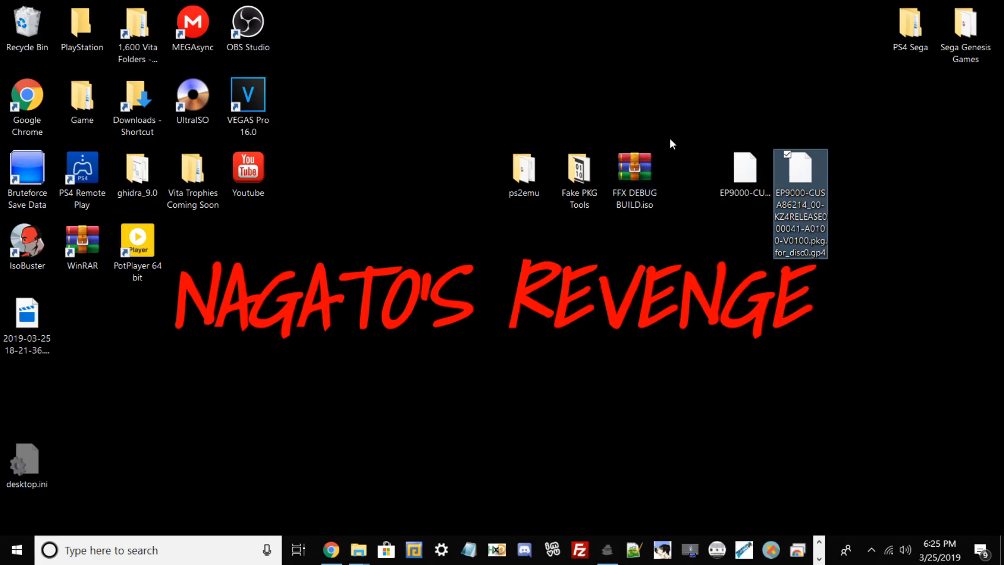
Move FFX DEBUG BUILD.iso from the desktop into the image subfolder of ps2emu
click(523, 169)
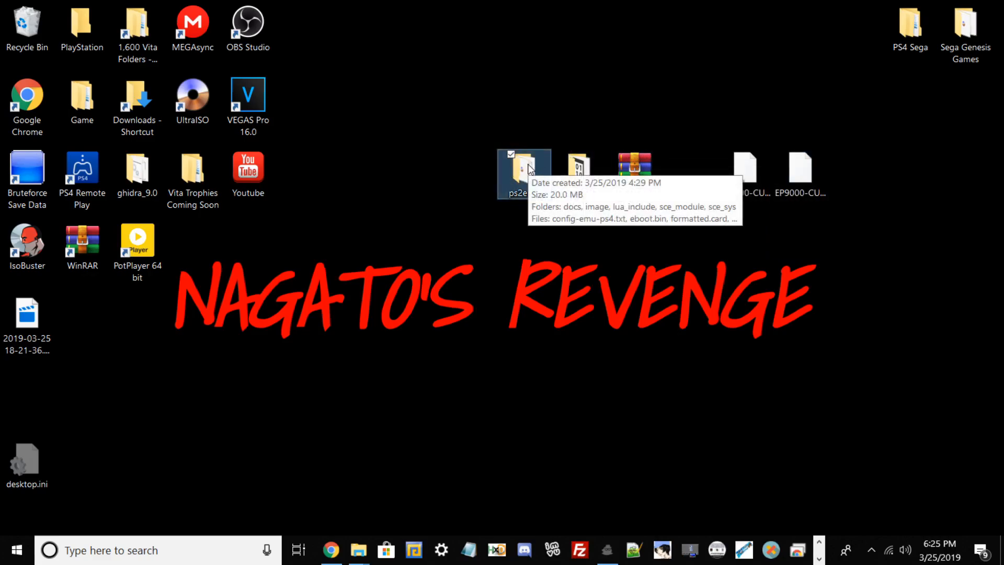
double_click(523, 177)
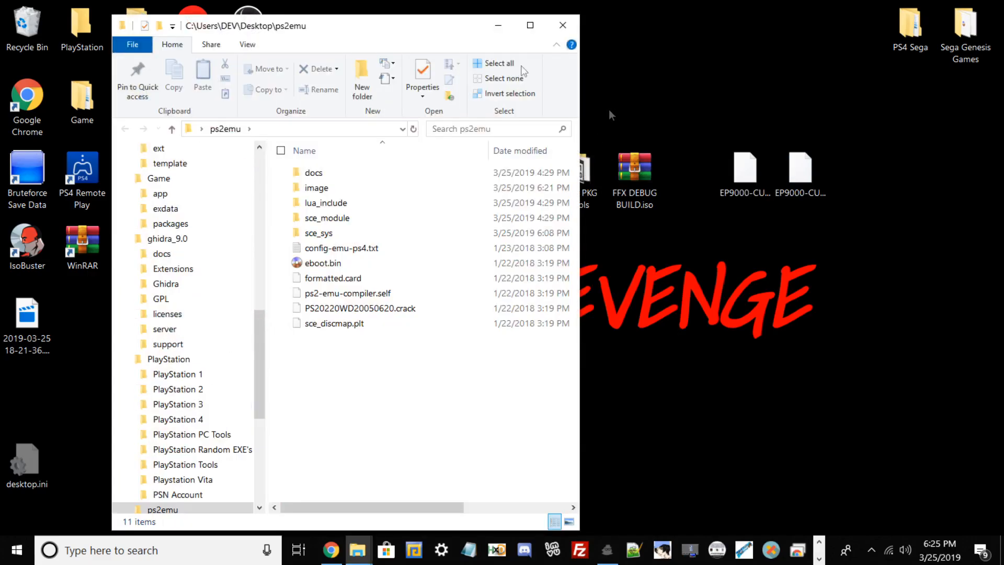
click(354, 190)
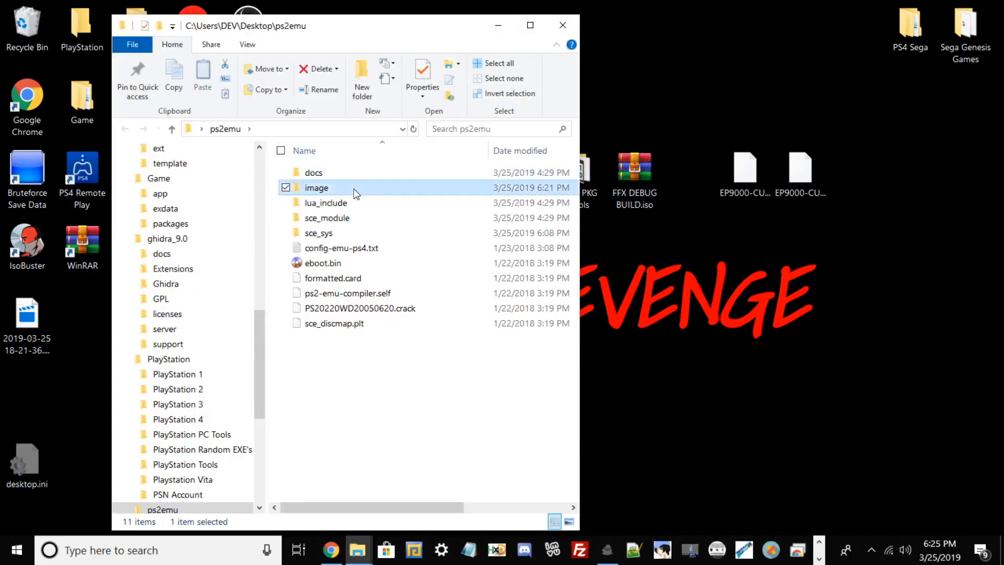
double_click(353, 188)
drag(642, 171, 400, 212)
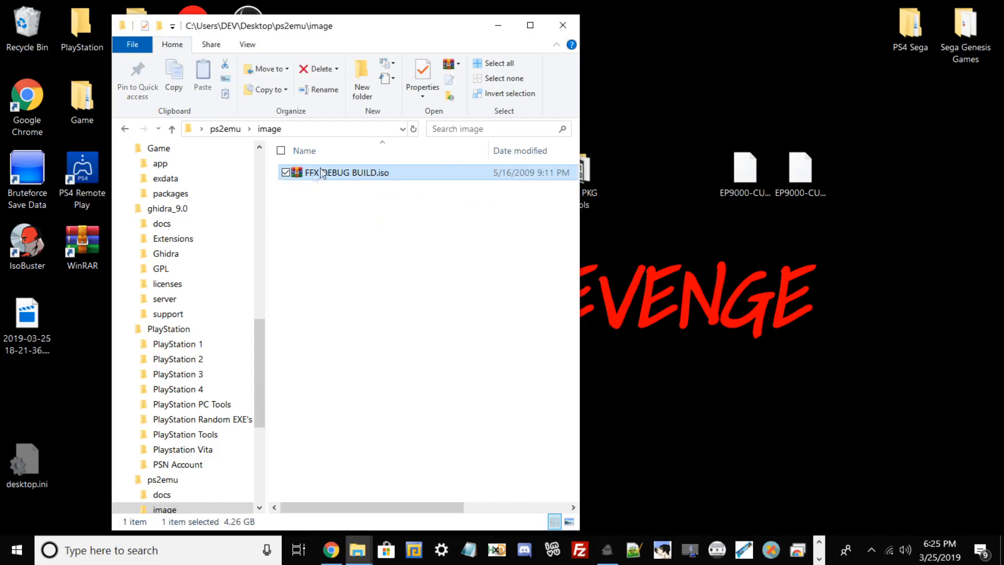
Rename FFX DEBUG BUILD.iso in the image folder to disc01.iso, in lowercase
right_click(315, 177)
click(395, 503)
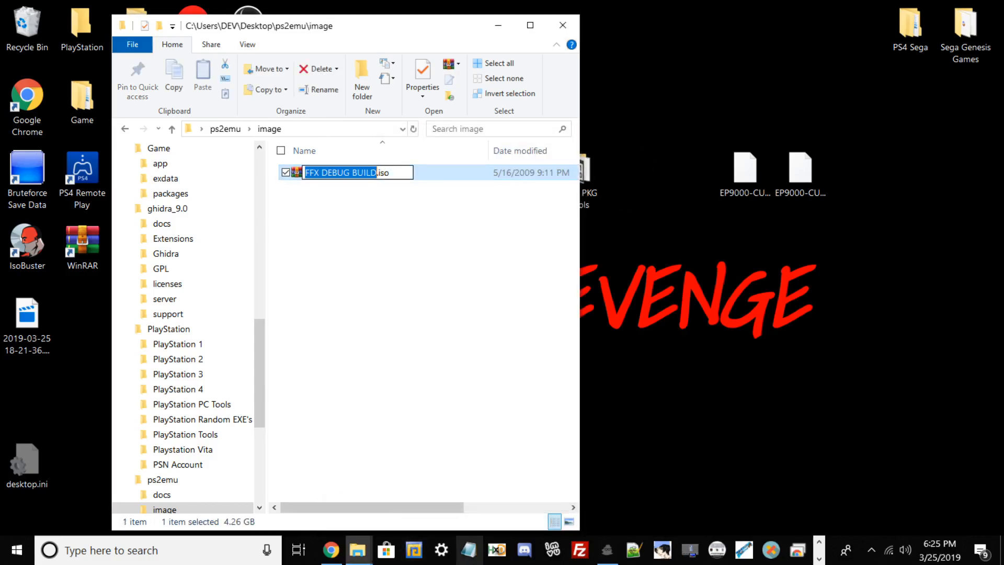
text(DISC01)
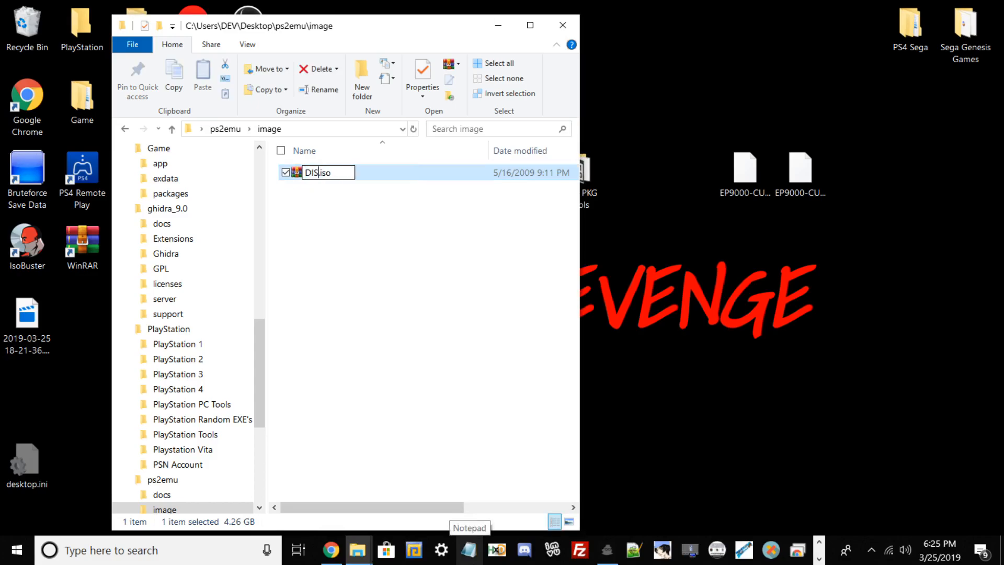
key(BackSpace)
key(BackSpace)
key(BackSpace)
key(BackSpace)
key(BackSpace)
key(BackSpace)
text(dsic)
key(BackSpace)
key(BackSpace)
key(BackSpace)
text(isc01)
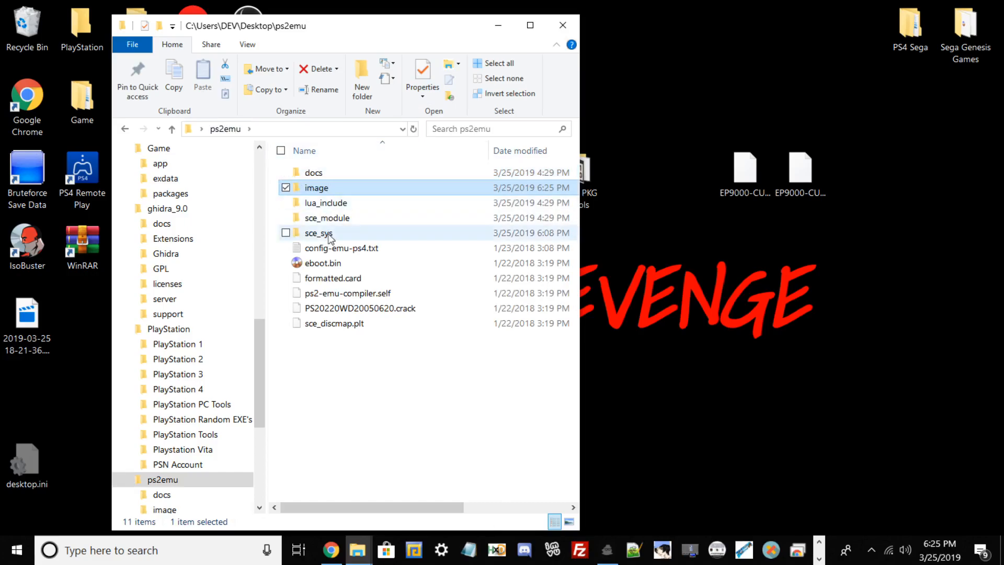
Open the Fake PKG Tools folder beside the ps2emu window and select orbis-pub-sfo.exe
drag(413, 29, 318, 29)
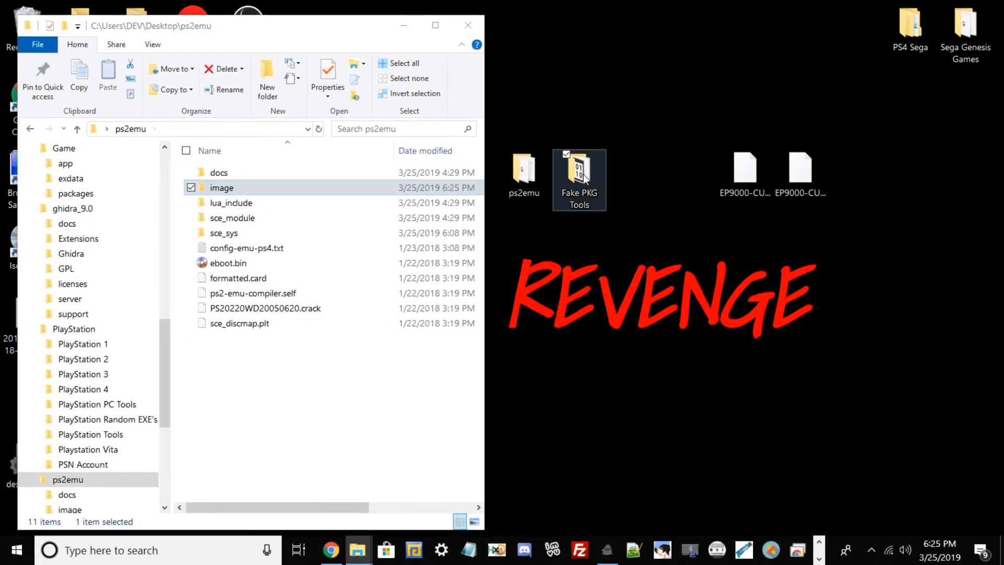
double_click(579, 173)
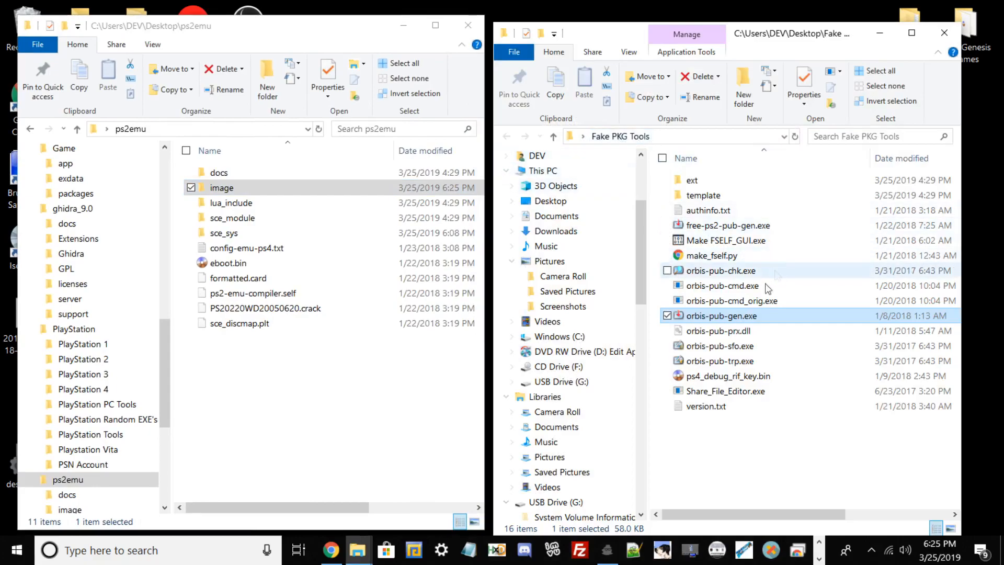
click(722, 362)
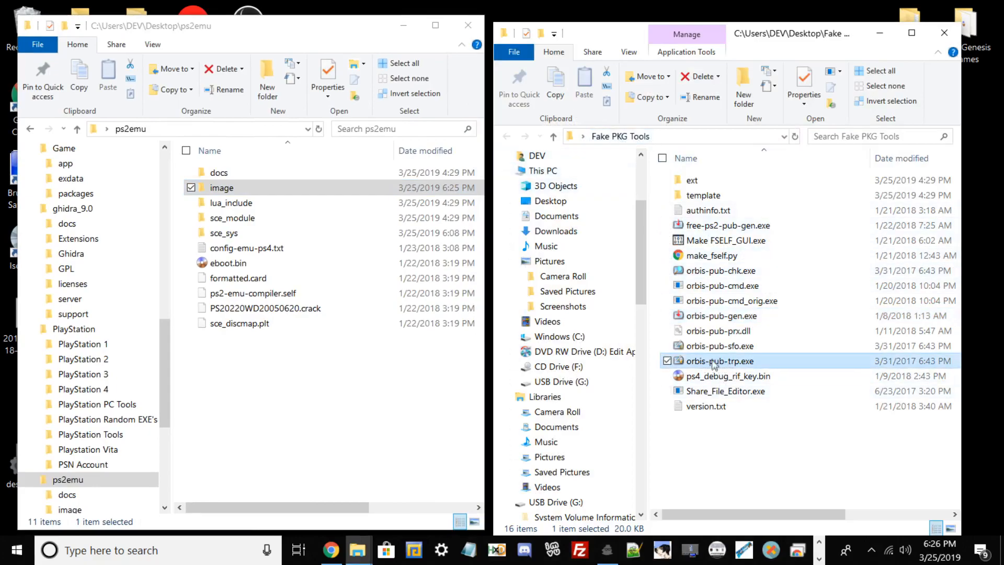
click(714, 347)
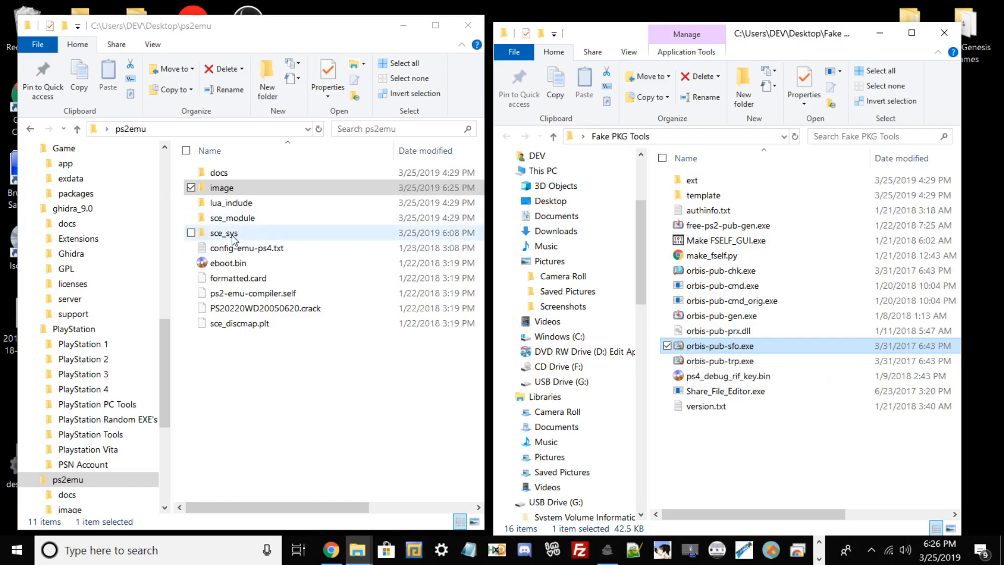
Open param.sfo from the sce_sys folder of ps2emu with orbis-pub-sfo.exe
double_click(234, 233)
click(227, 184)
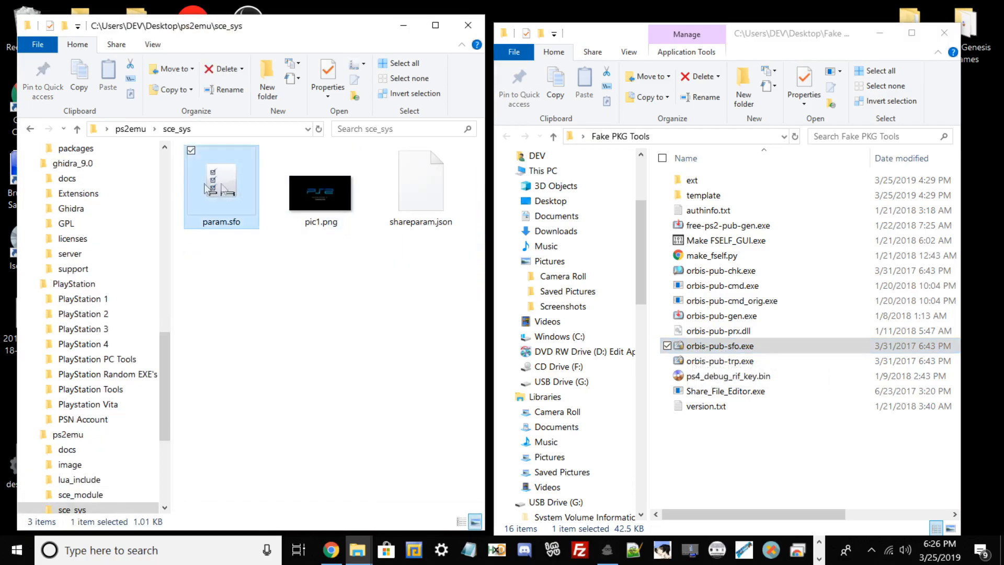
drag(232, 184, 727, 347)
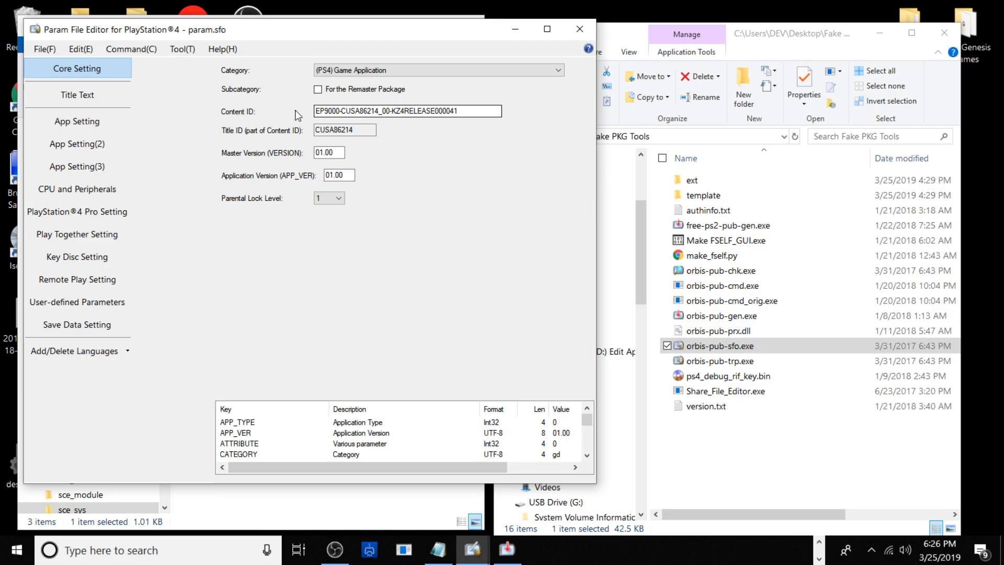
Examine the Content ID and the default-language app title of param.sfo
click(341, 110)
drag(324, 111, 426, 111)
click(454, 109)
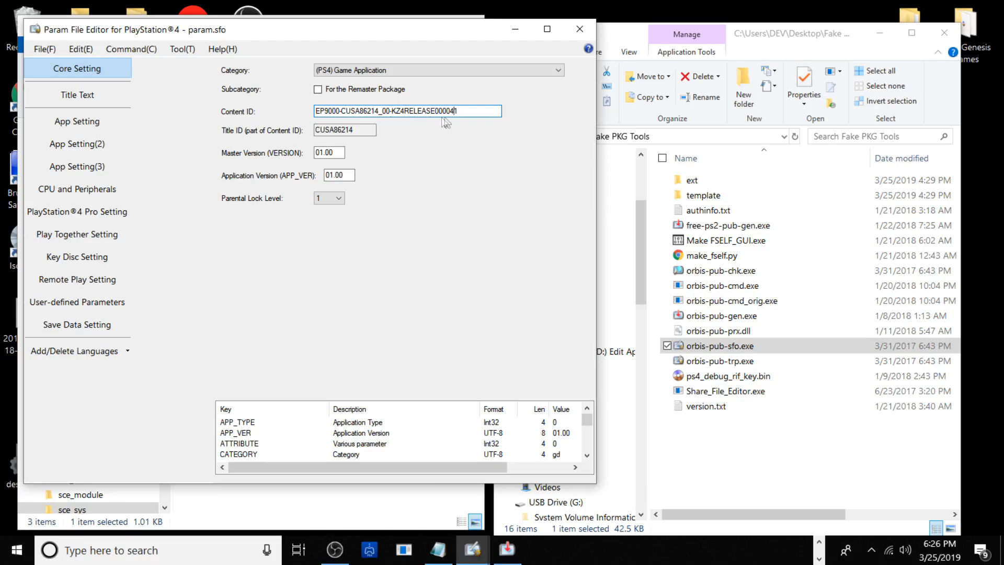
click(344, 110)
drag(360, 112, 378, 113)
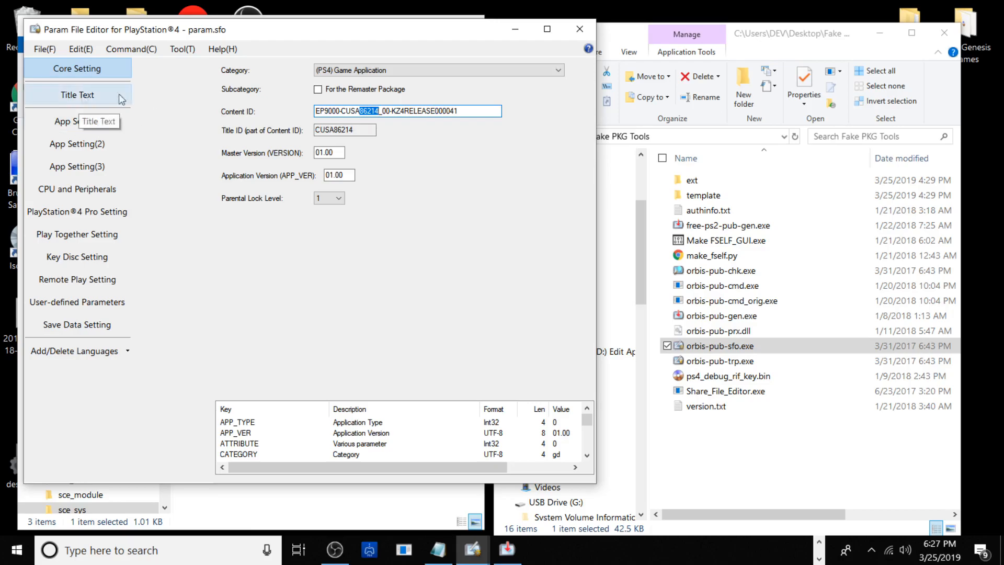
click(371, 110)
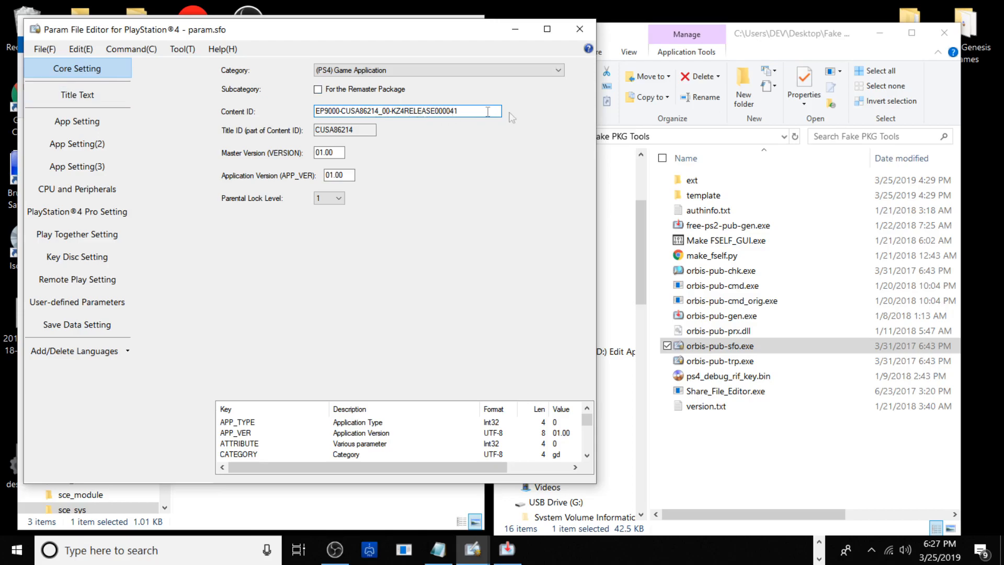
click(98, 95)
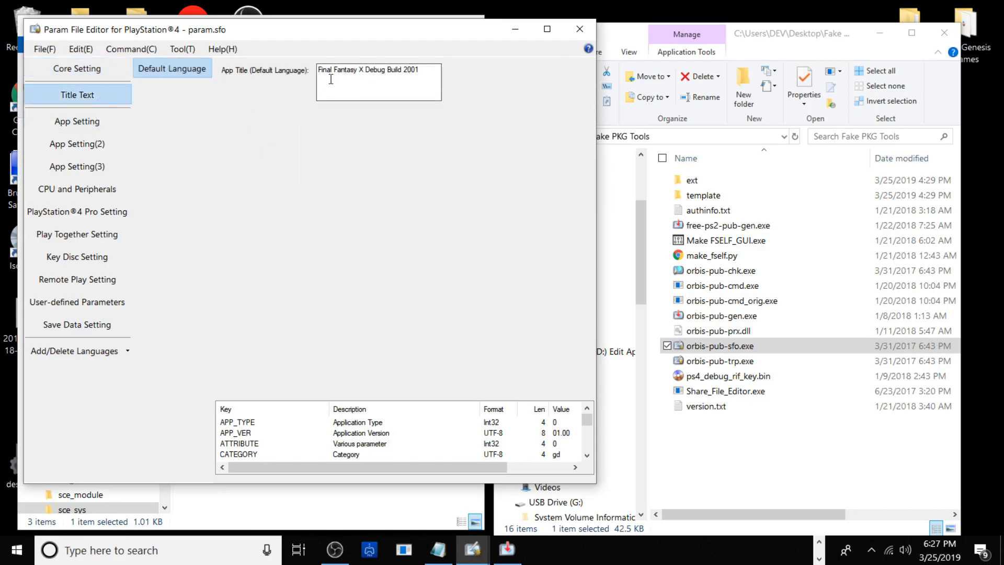
drag(329, 79, 393, 66)
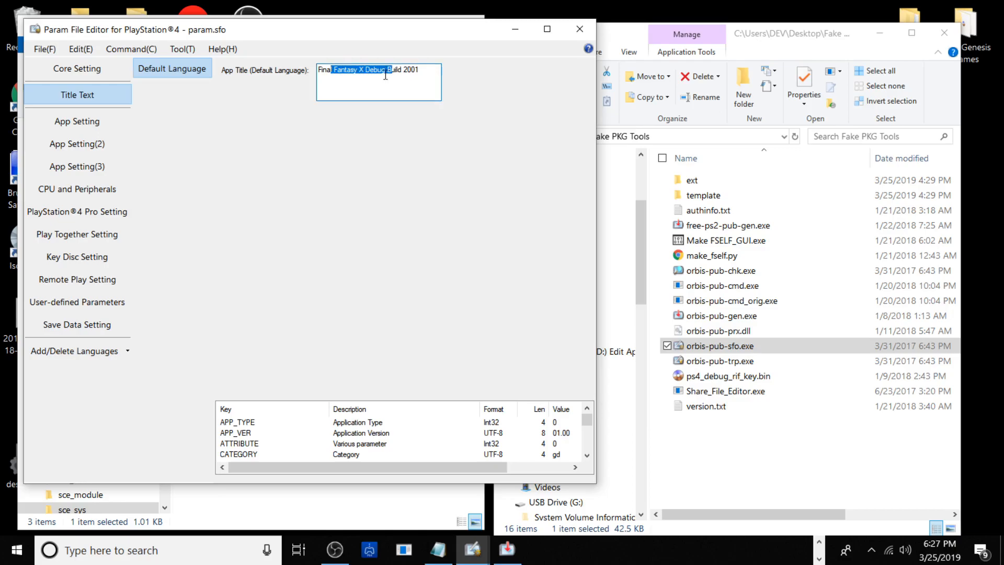
click(402, 88)
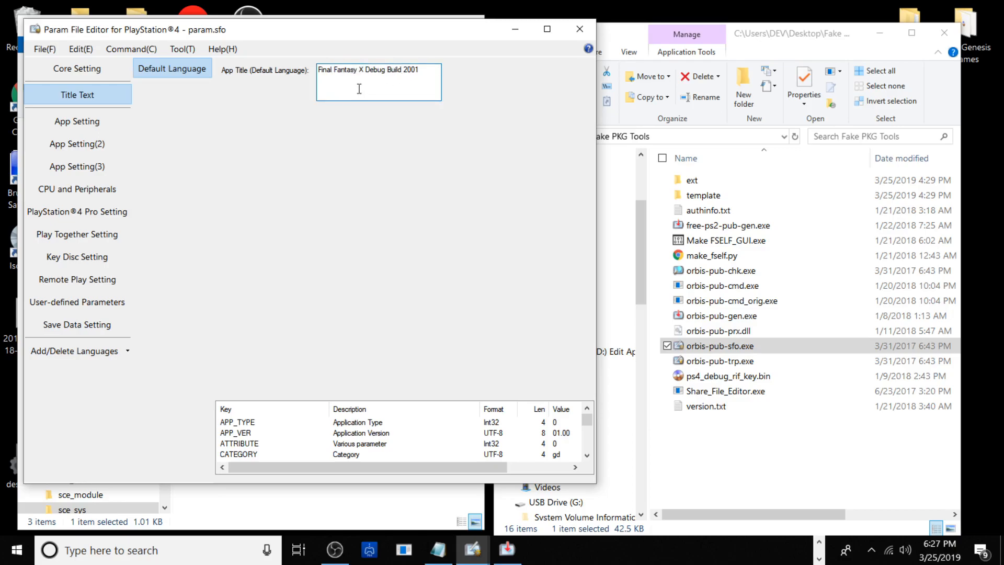
Save param.sfo and close the Param File Editor
click(50, 49)
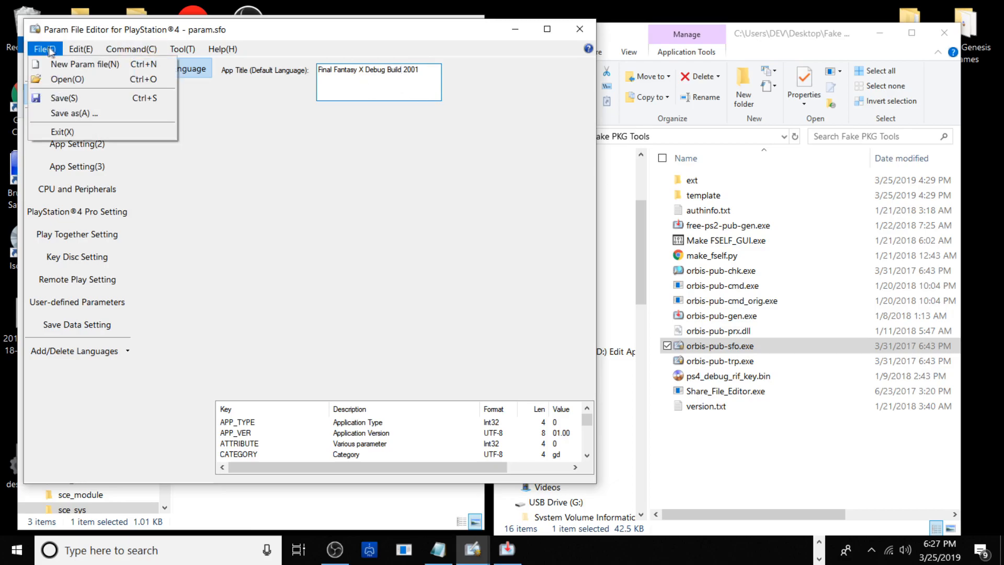
click(68, 100)
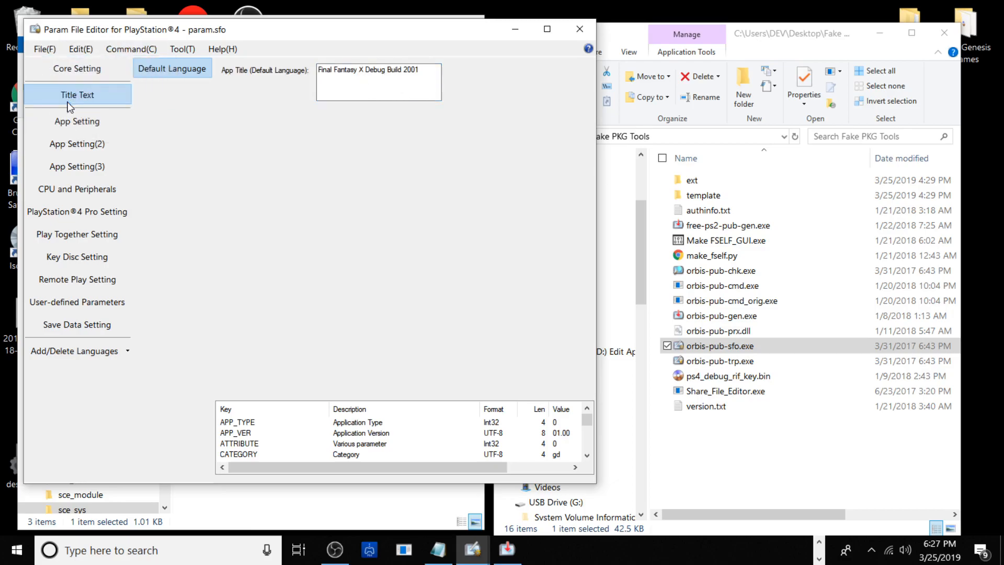
click(579, 29)
Reopen param.sfo in orbis-pub-sfo.exe, check the saved Content ID and app title, and close the editor
drag(251, 172, 701, 345)
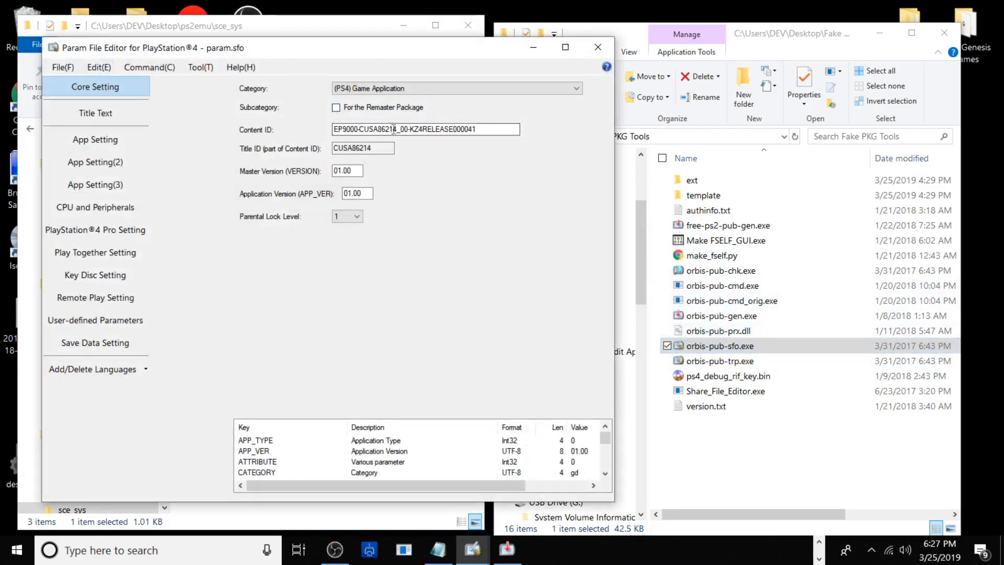
click(59, 115)
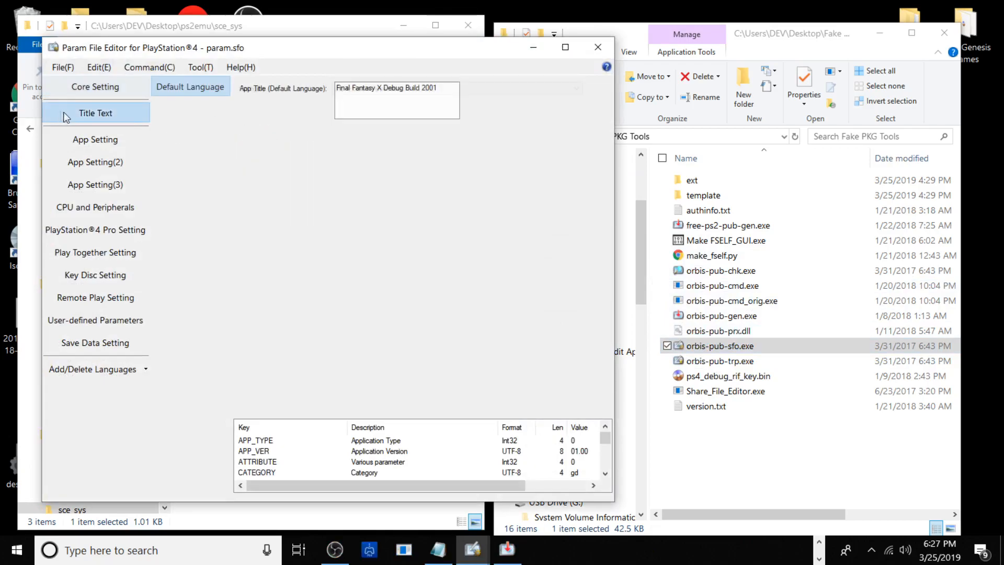
click(598, 47)
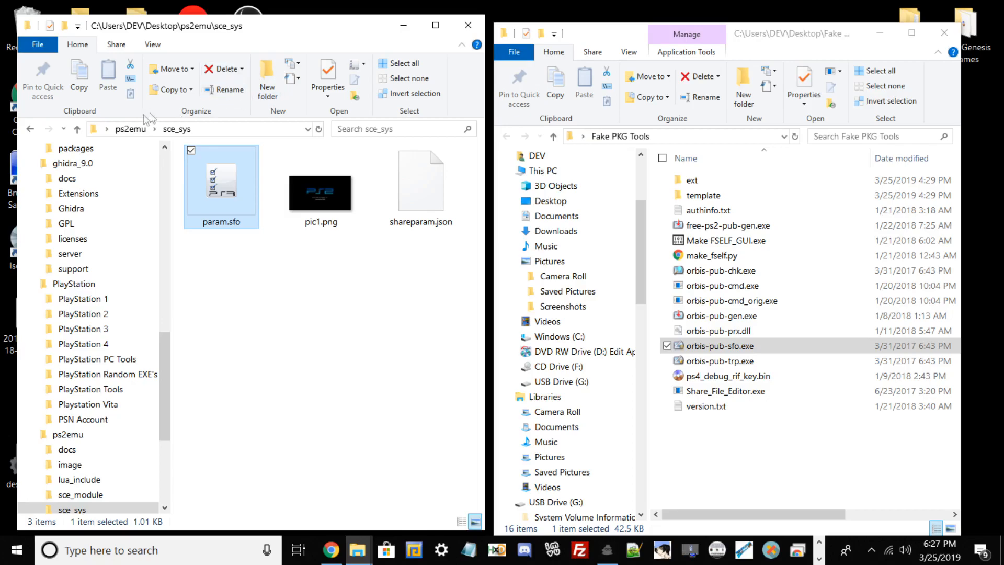
Return to the ps2emu folder and launch orbis-pub-gen.exe, placing its window so the folder's contents stay accessible
click(155, 127)
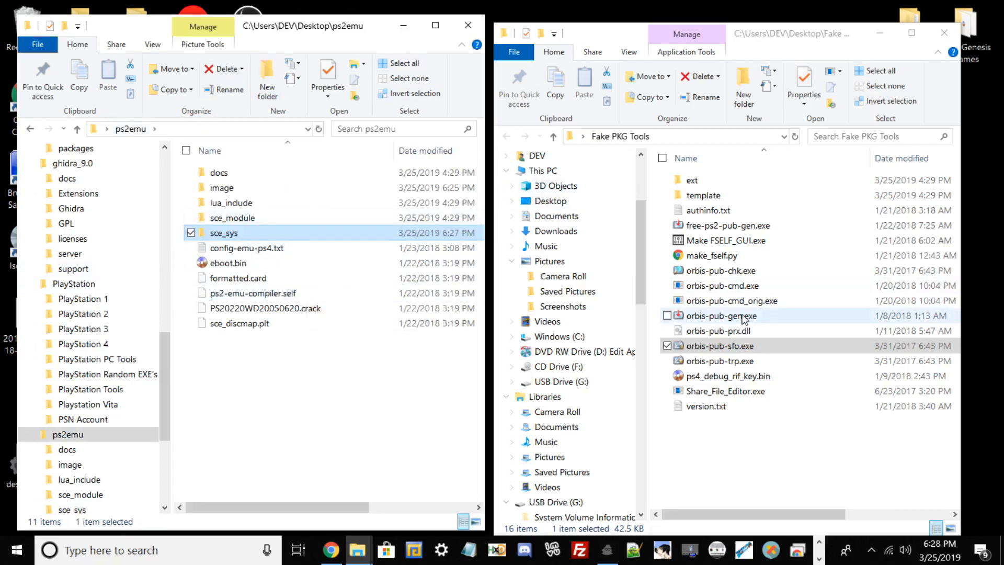
click(700, 319)
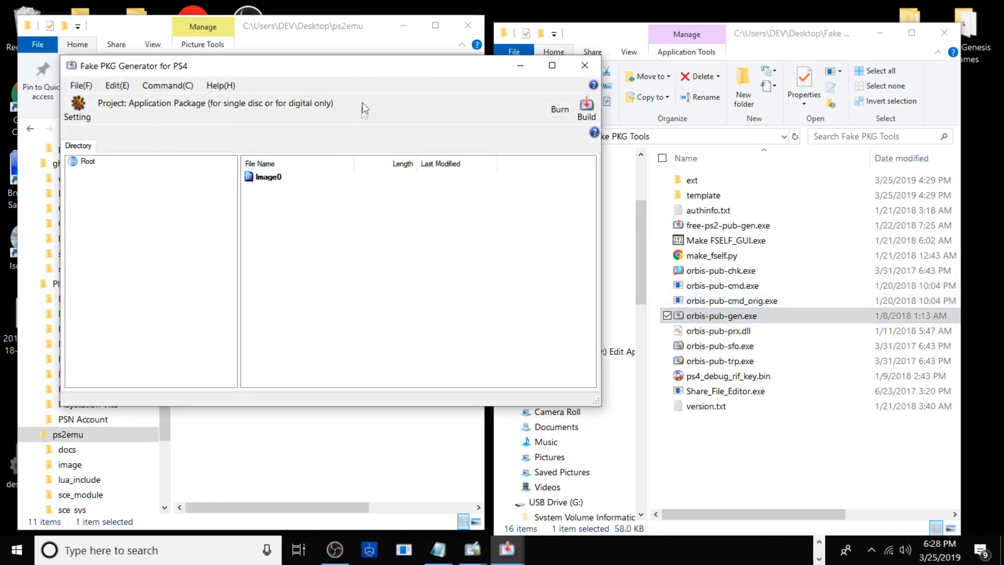
drag(256, 66, 579, 111)
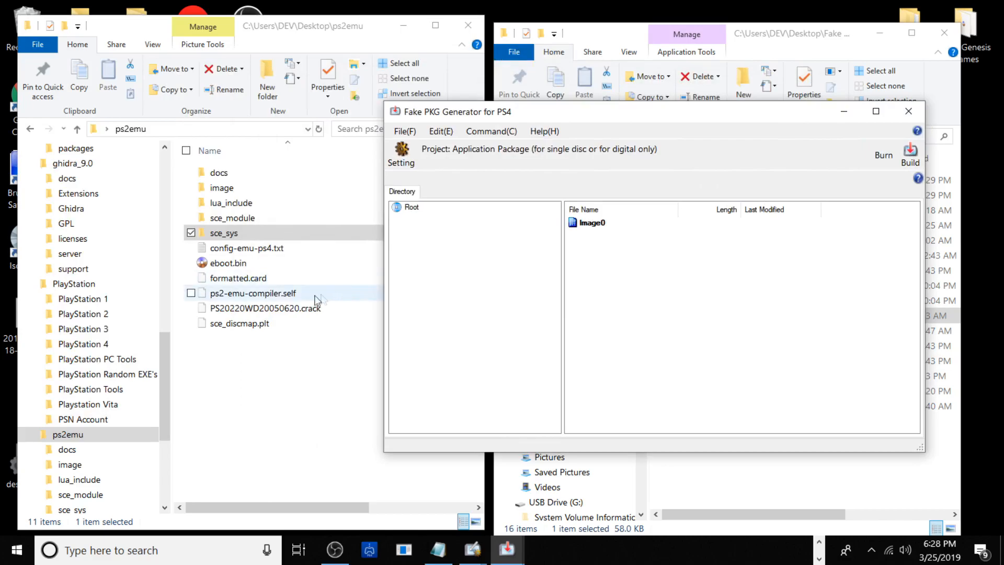
Add all files and folders of the ps2emu folder to the Image0 root of the package project
drag(246, 334, 234, 171)
click(600, 107)
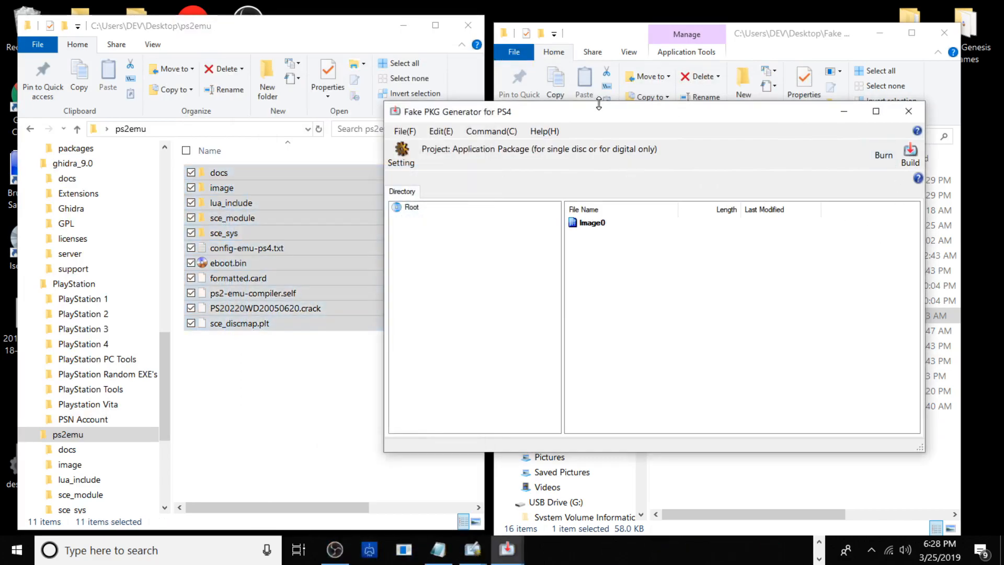
double_click(592, 221)
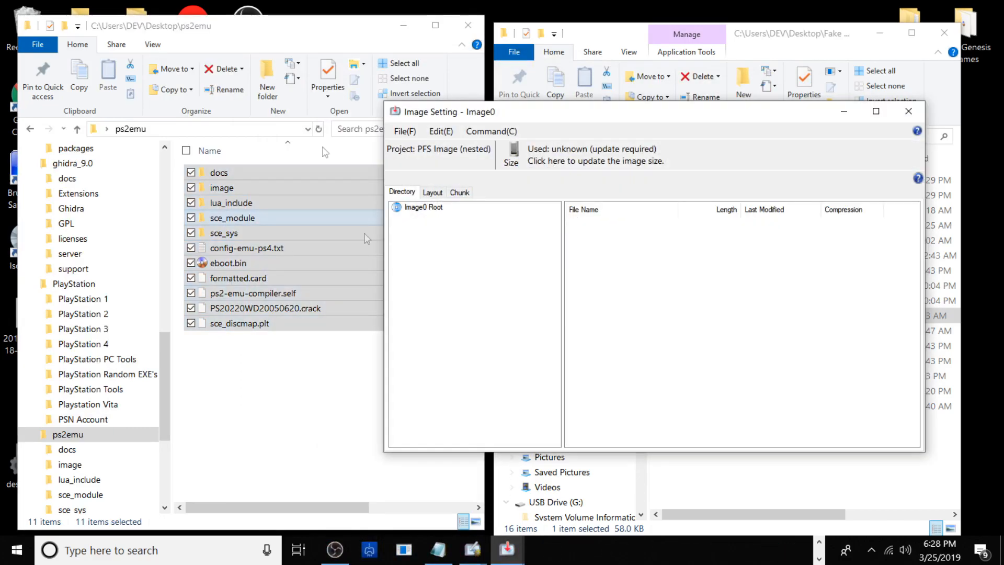
drag(308, 325, 625, 280)
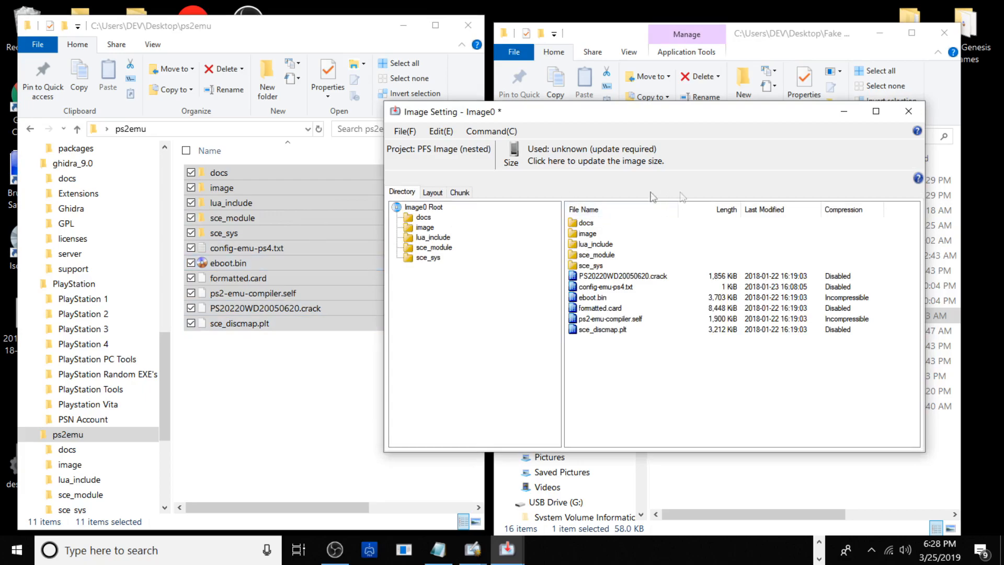
Assign Chunk #0 to all files under Image0 Root, check the assignments in both trees, and close the image settings
click(426, 208)
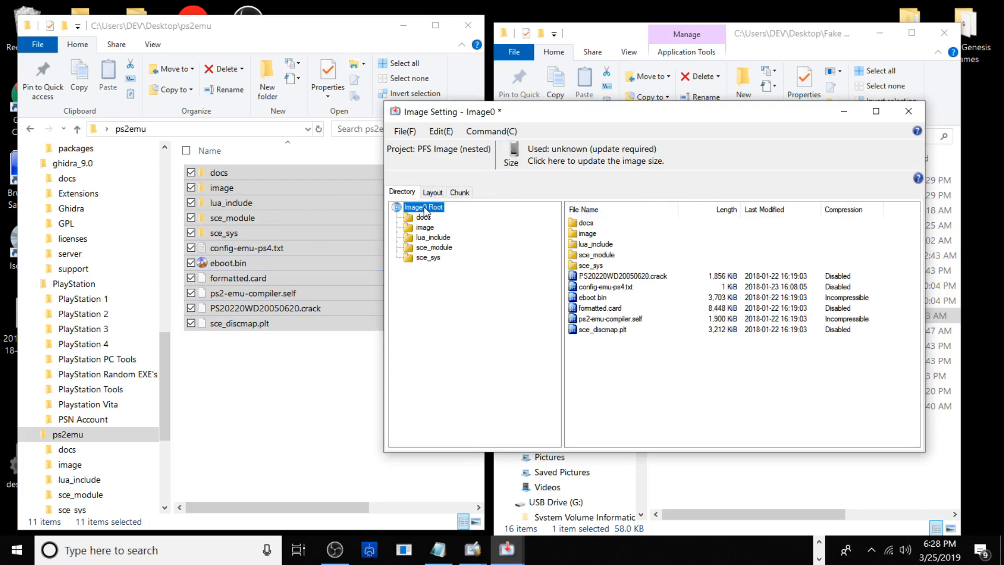
click(461, 193)
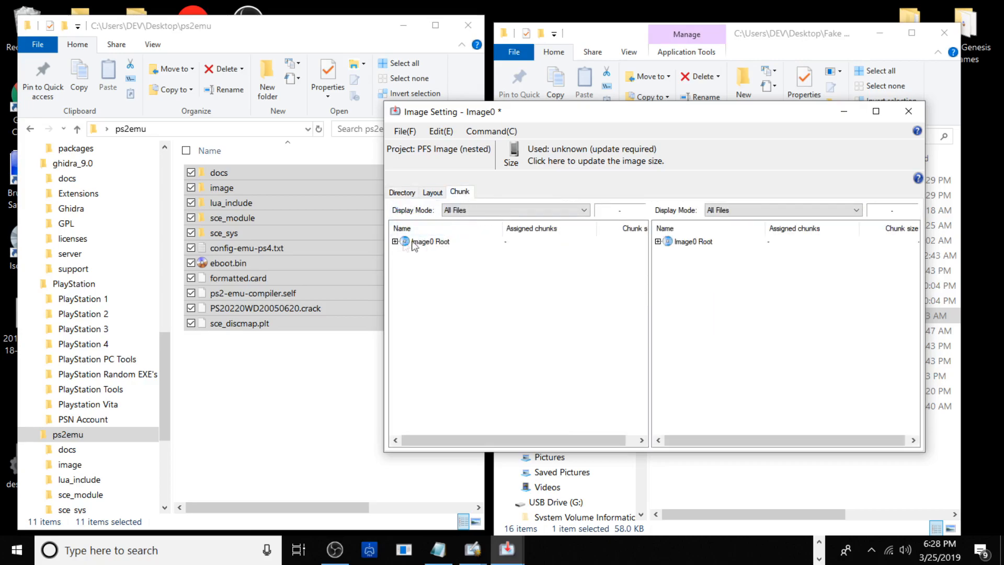
right_click(425, 241)
mouse_move(599, 260)
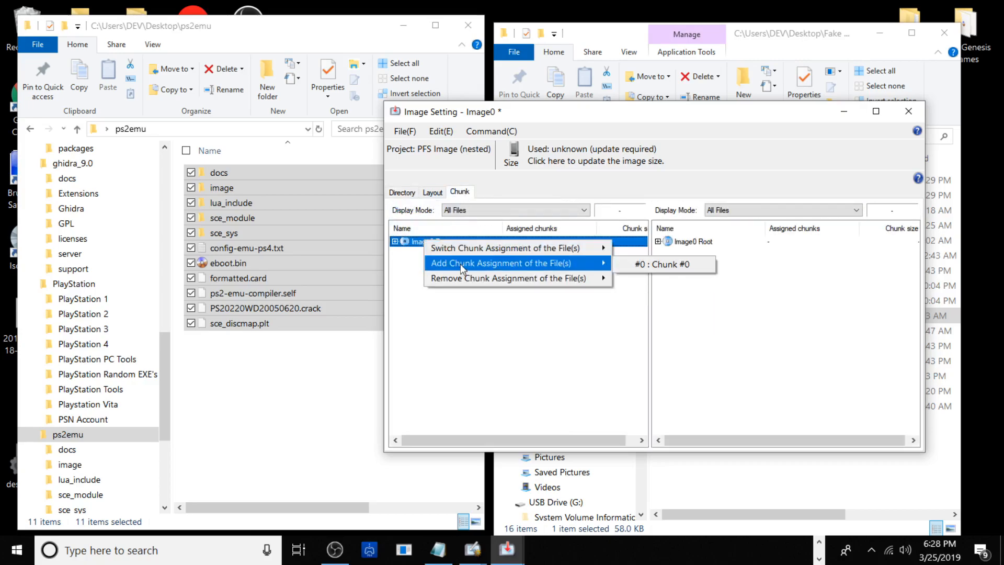
click(646, 264)
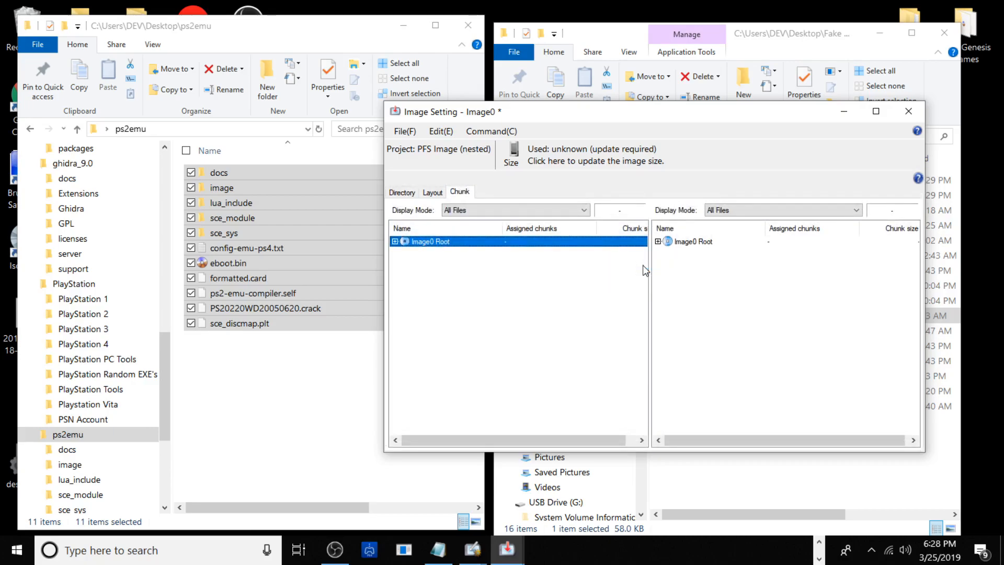
click(395, 242)
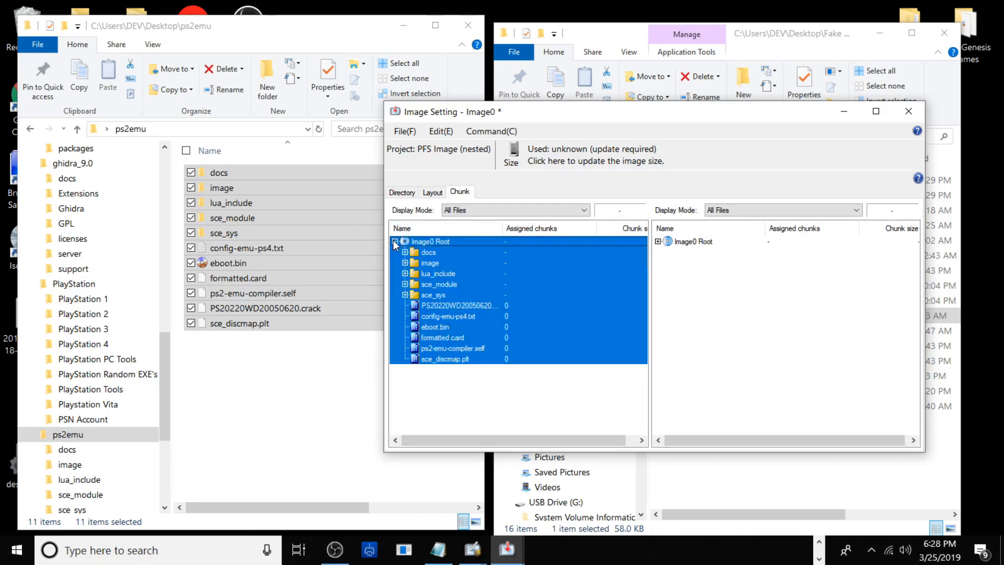
click(658, 242)
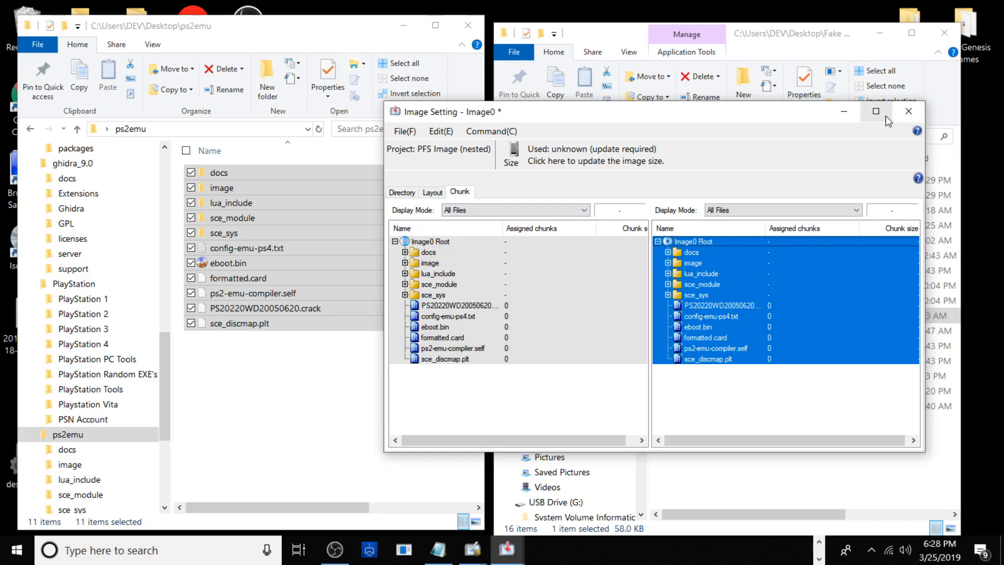
click(907, 109)
Open the project settings at the package options for the Content ID and passcode
click(511, 132)
mouse_move(494, 132)
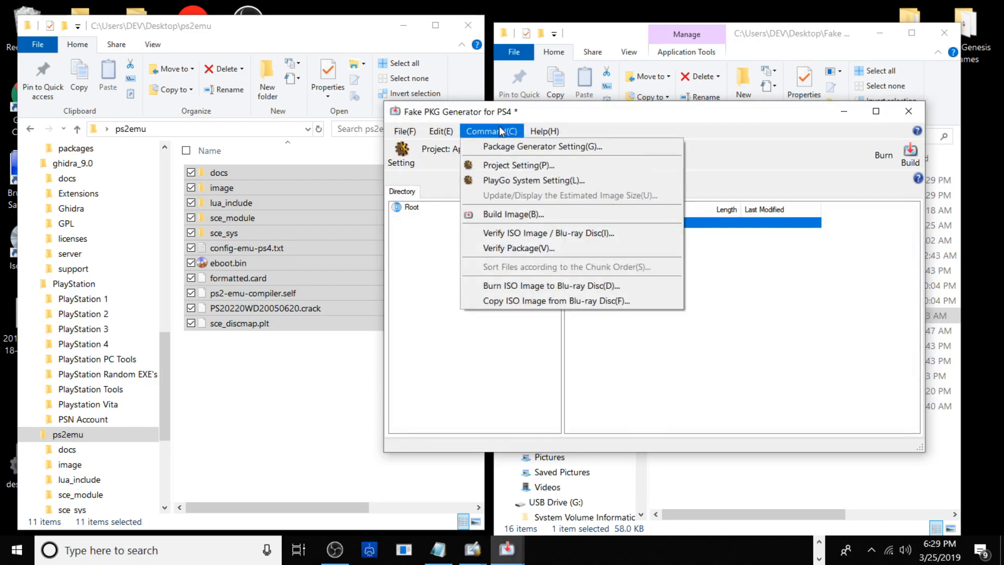
click(499, 167)
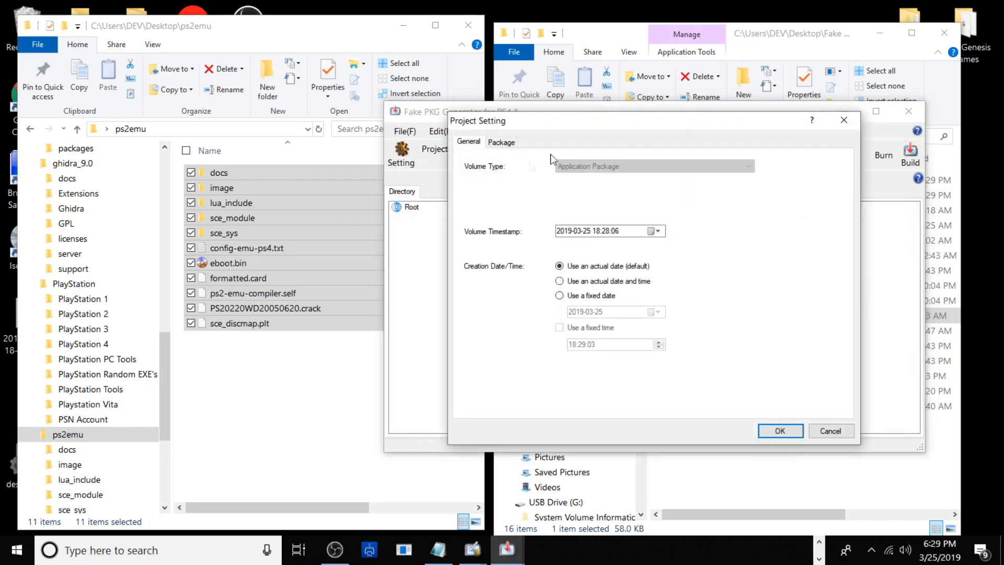
click(503, 143)
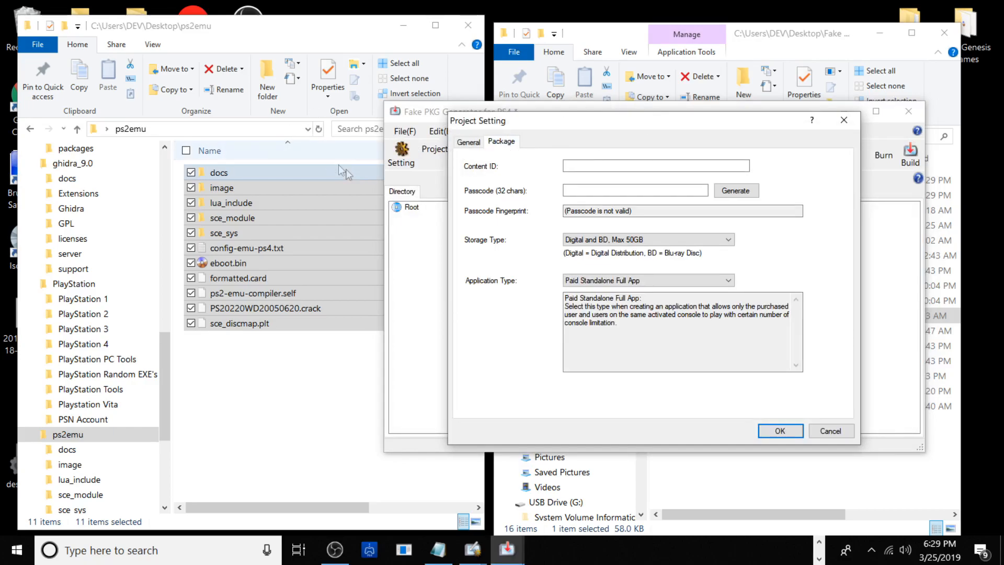
Open param.sfo from the sce_sys folder in orbis-pub-sfo.exe, copy its Content ID, and minimize the editor
double_click(284, 234)
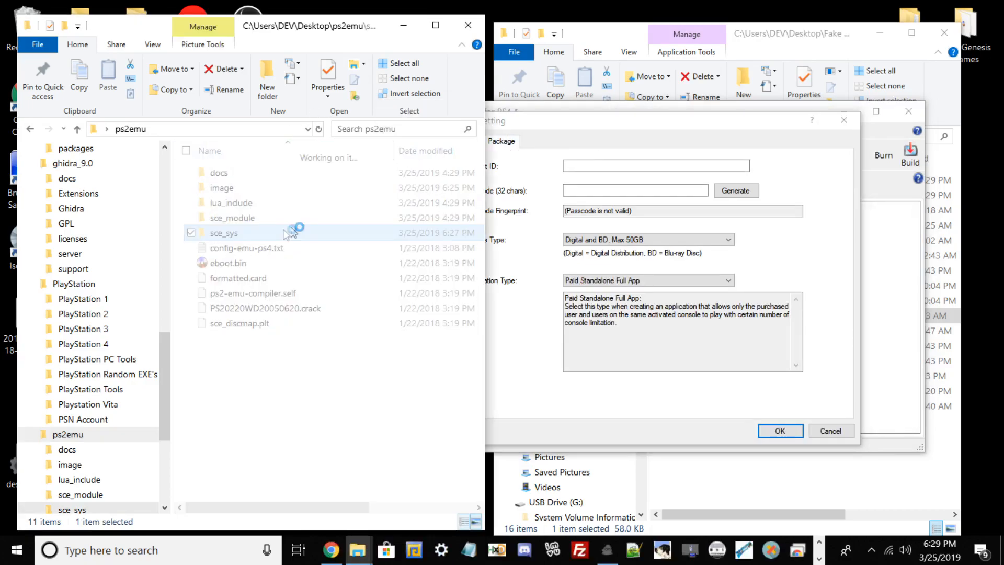
click(251, 209)
click(639, 33)
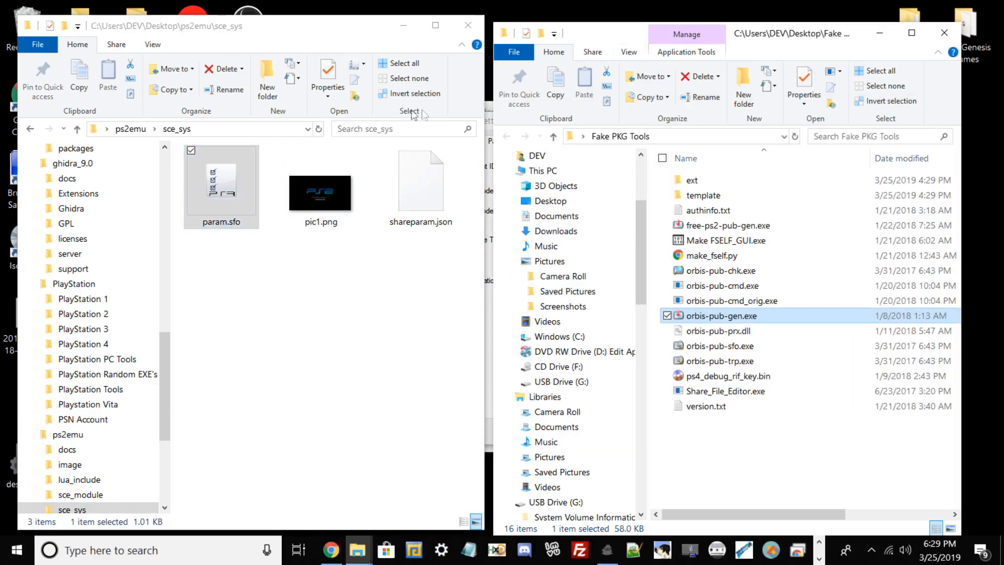
drag(201, 182, 788, 346)
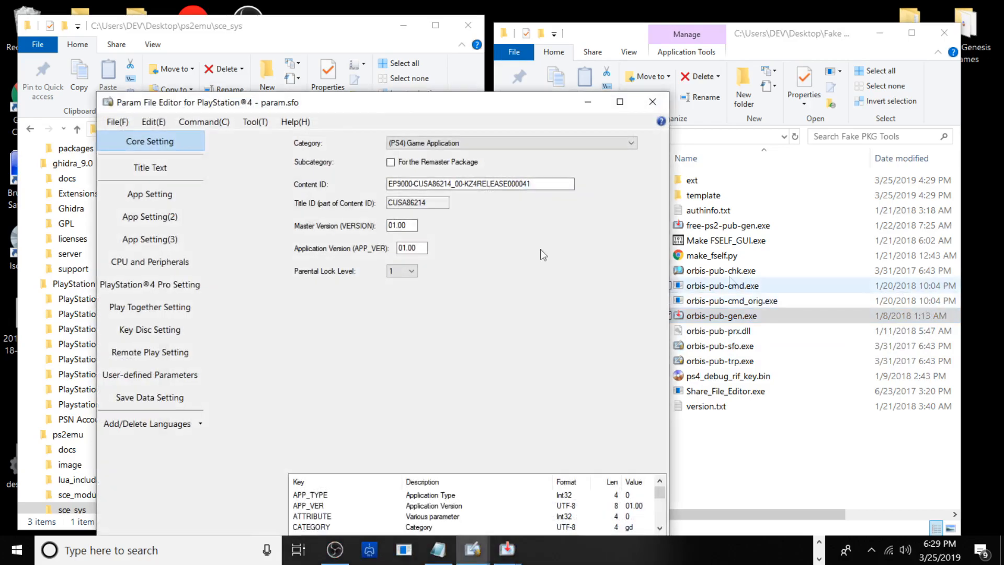
key(ctrl+a)
key(ctrl+c)
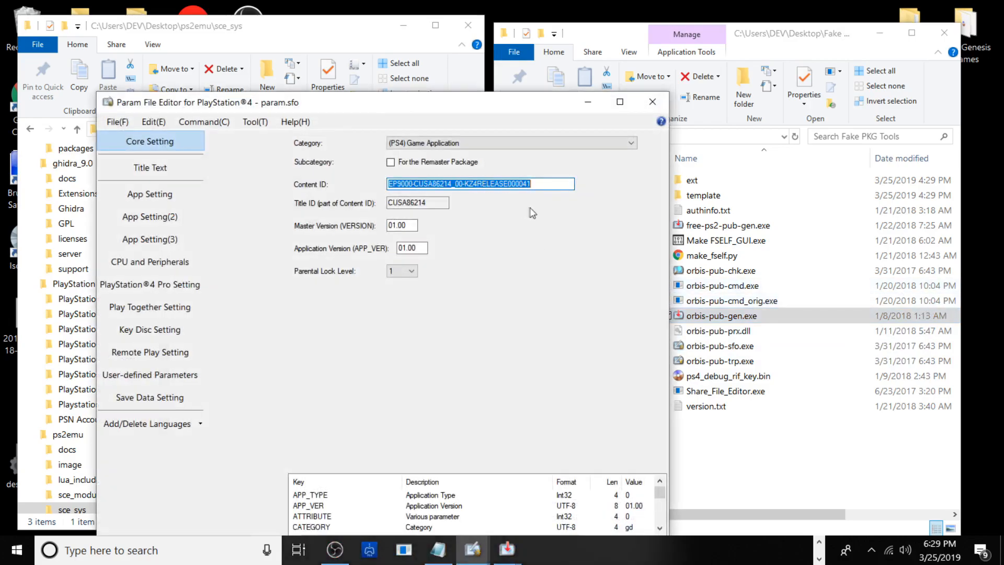
click(587, 102)
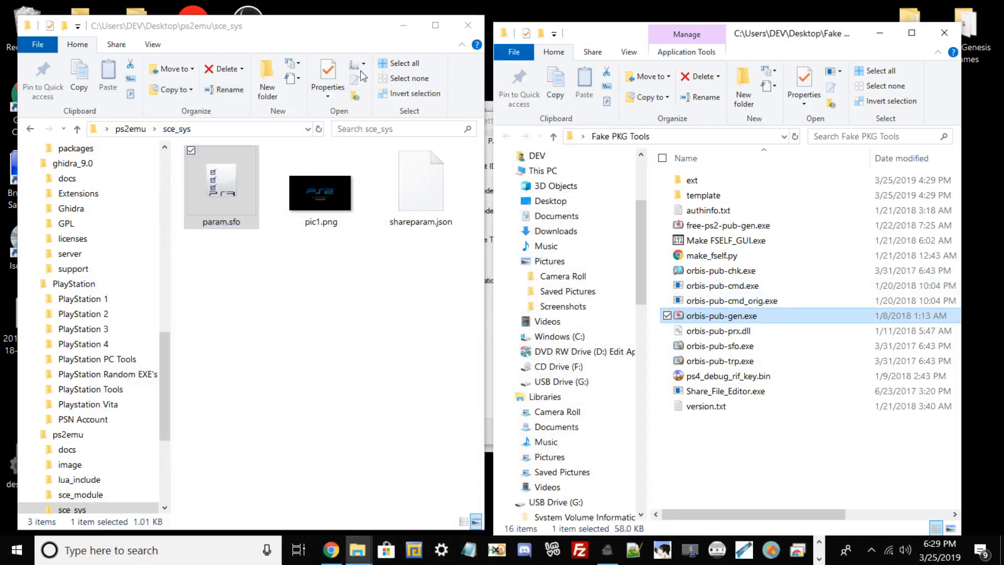
Set the project's Content ID to EP9000-CUSA86214_00-KZ4RELEASE000041 and enter the 32-character package passcode
click(403, 25)
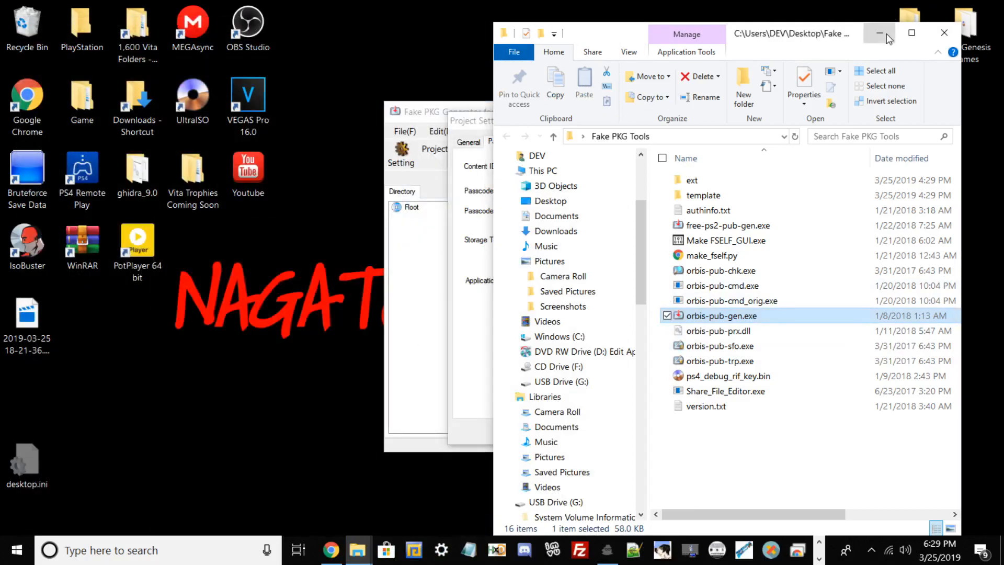
click(879, 33)
click(659, 165)
key(ctrl+v)
click(629, 190)
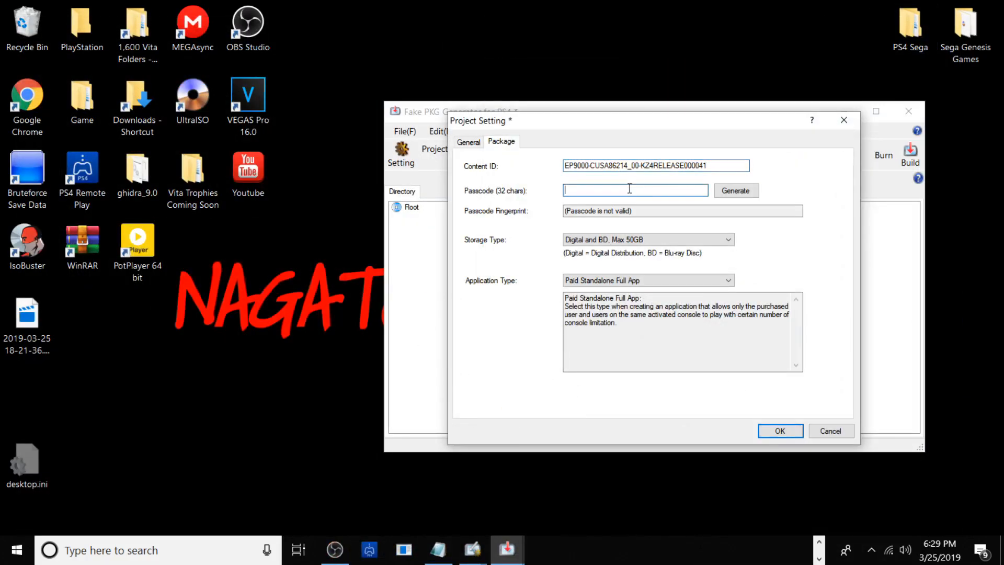
text(00000000000000000000000000000000)
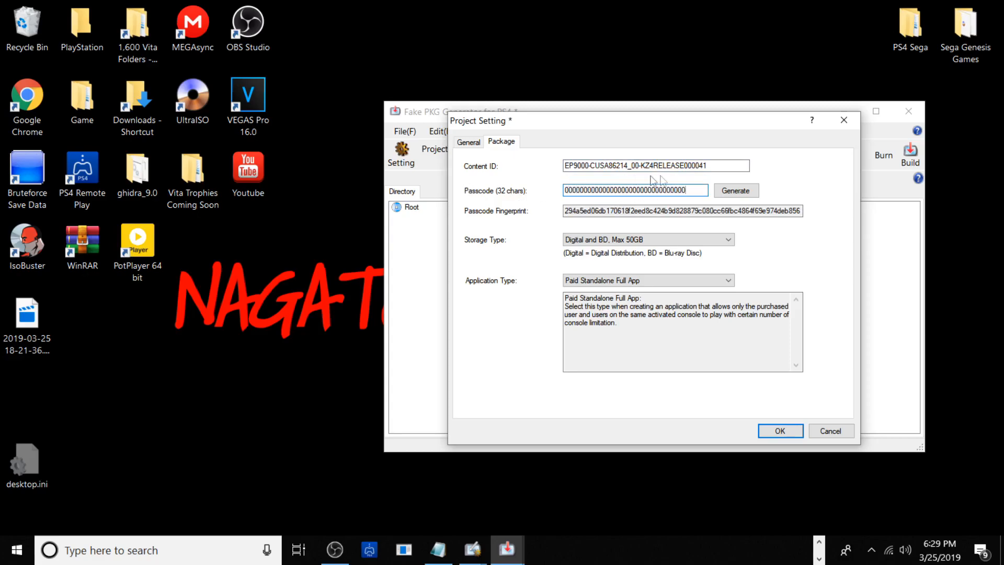
Set the storage type to Digital and BD, Max 50GB and the application type to Freemium App, and confirm the project settings
click(679, 241)
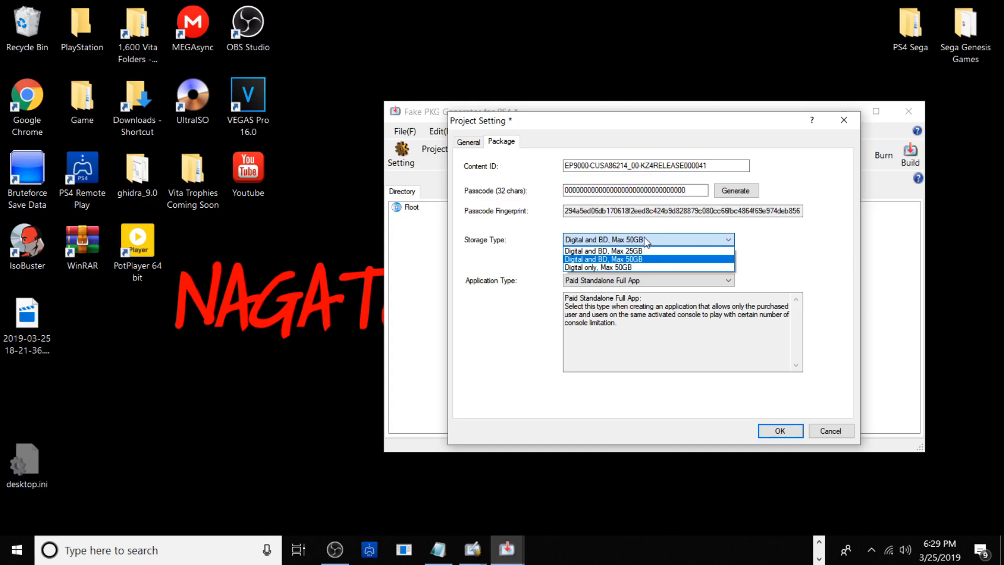
click(610, 259)
click(627, 280)
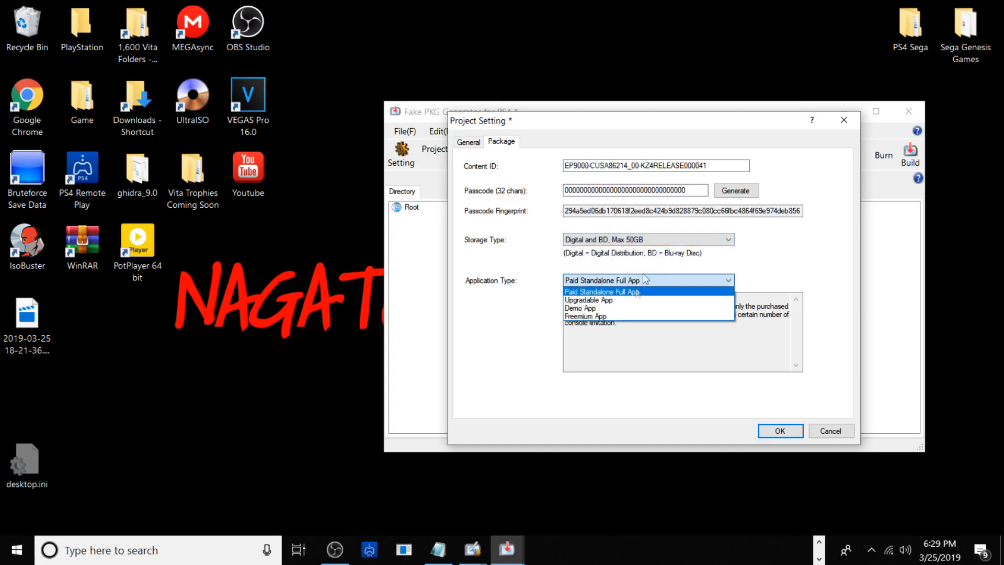
click(610, 316)
click(779, 430)
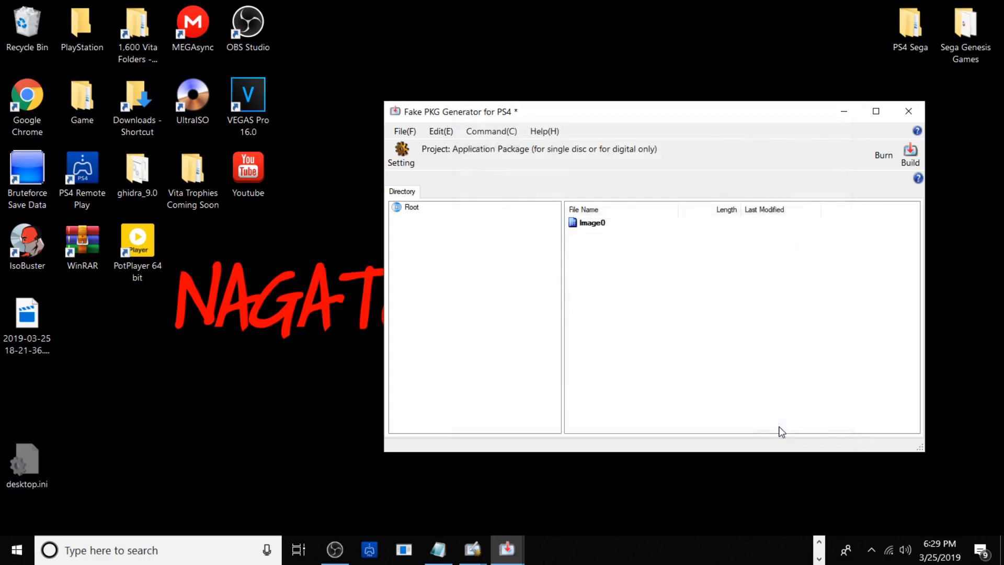
Try to build the package file on the Desktop under the suggested file name, declining to overwrite the existing file
click(910, 155)
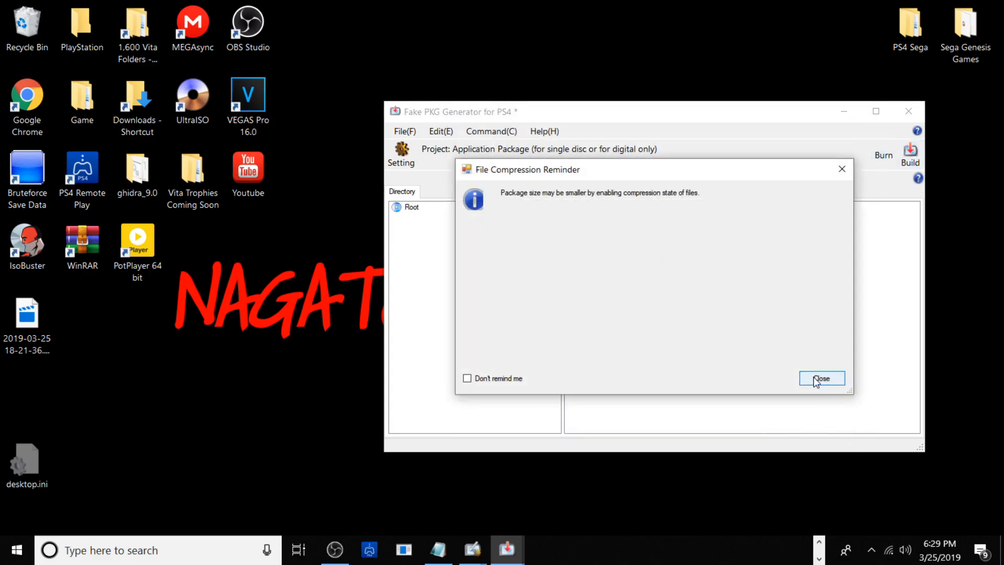
click(818, 380)
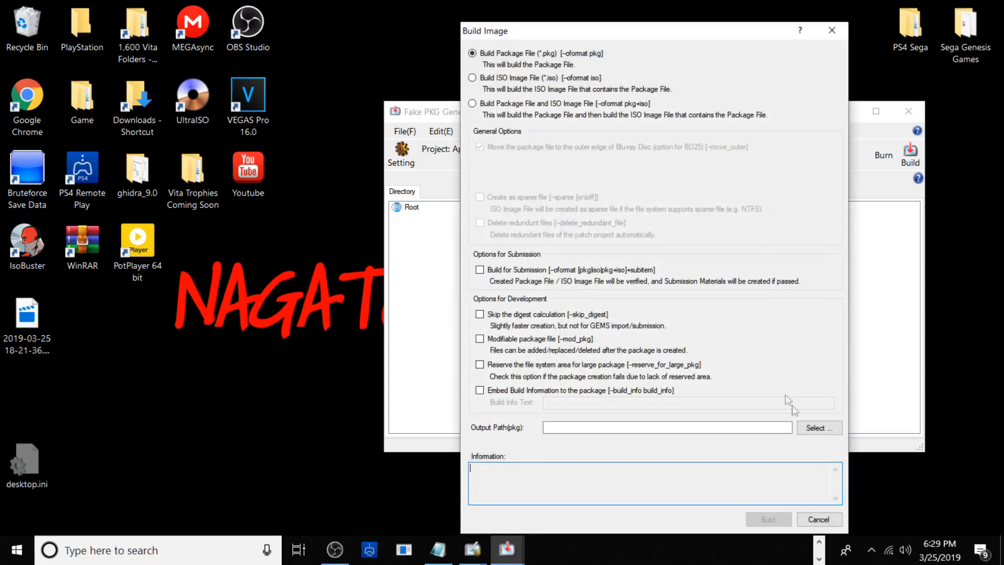
click(807, 427)
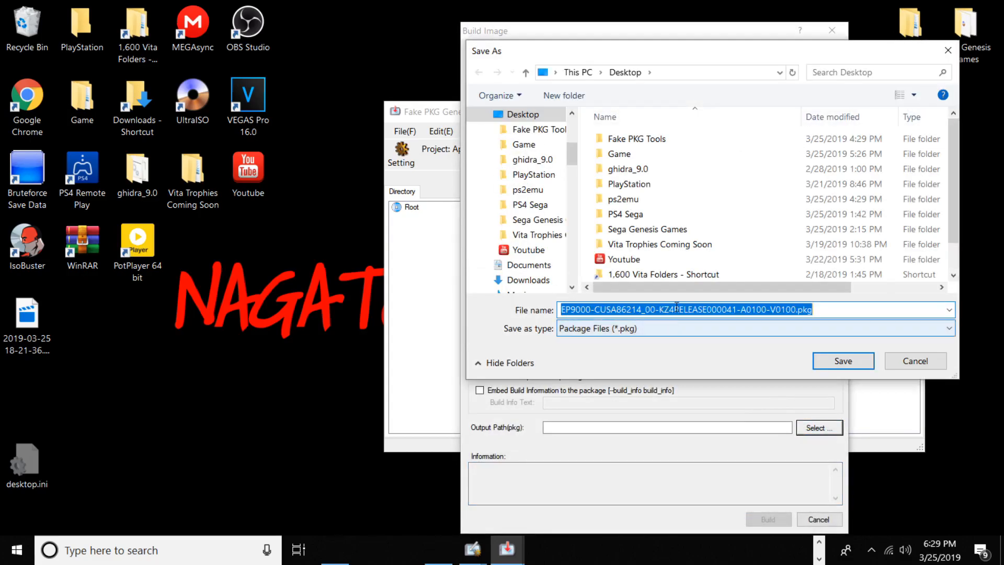
click(841, 360)
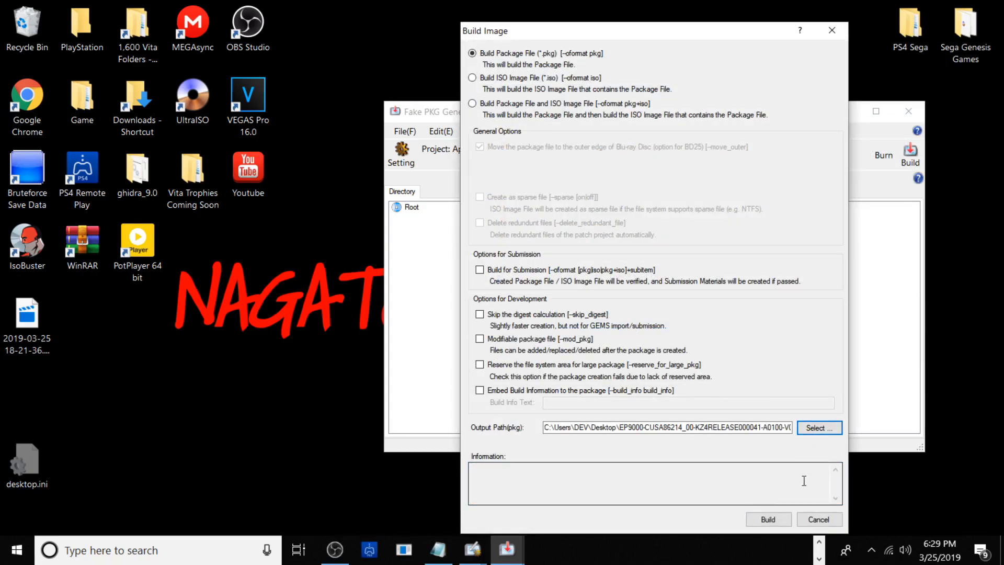
click(773, 519)
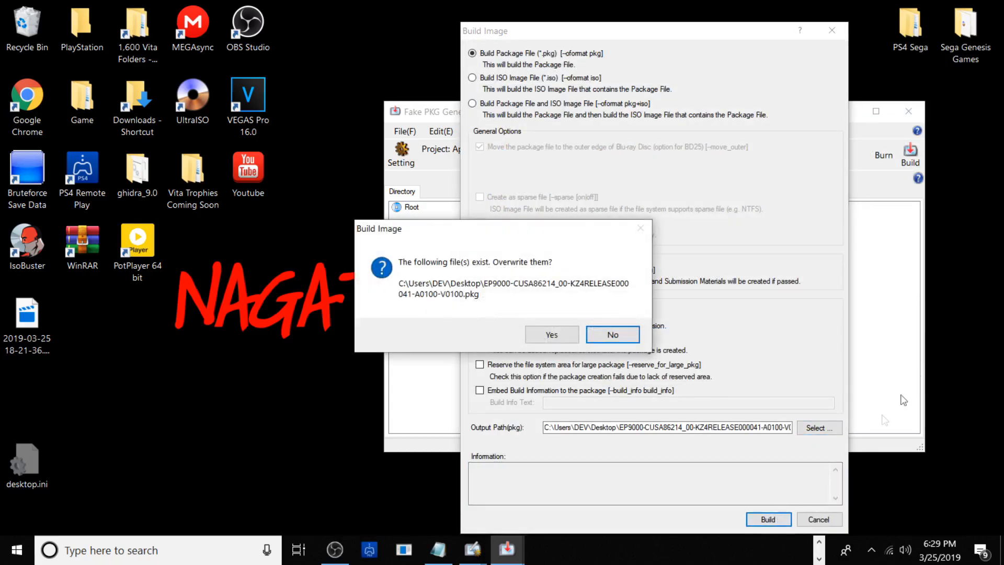
click(614, 335)
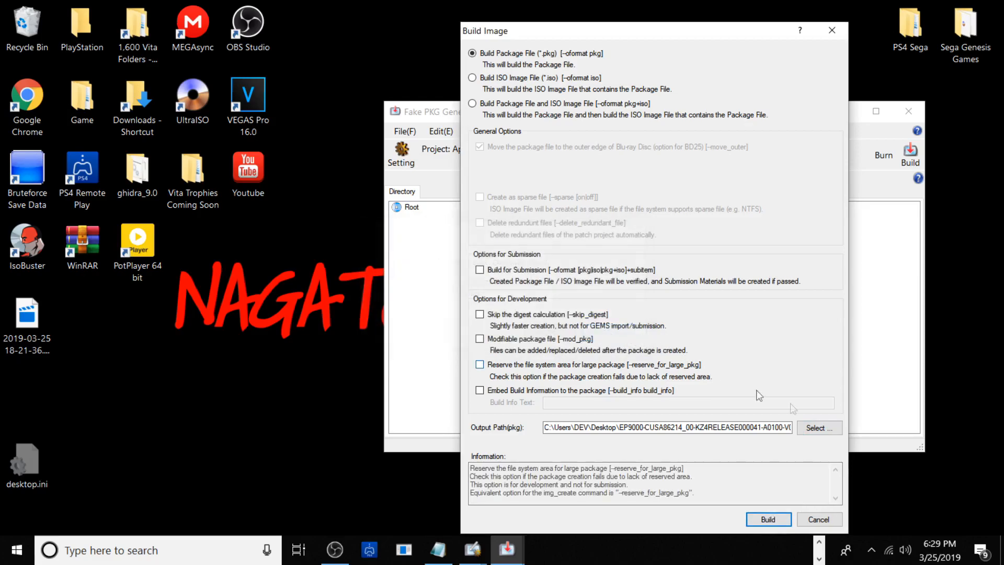
Try the package build again with hhh entered in the output file name, and close the build log
click(818, 427)
click(704, 309)
text(hhh000041-A0100-V0100.pkg)
click(835, 366)
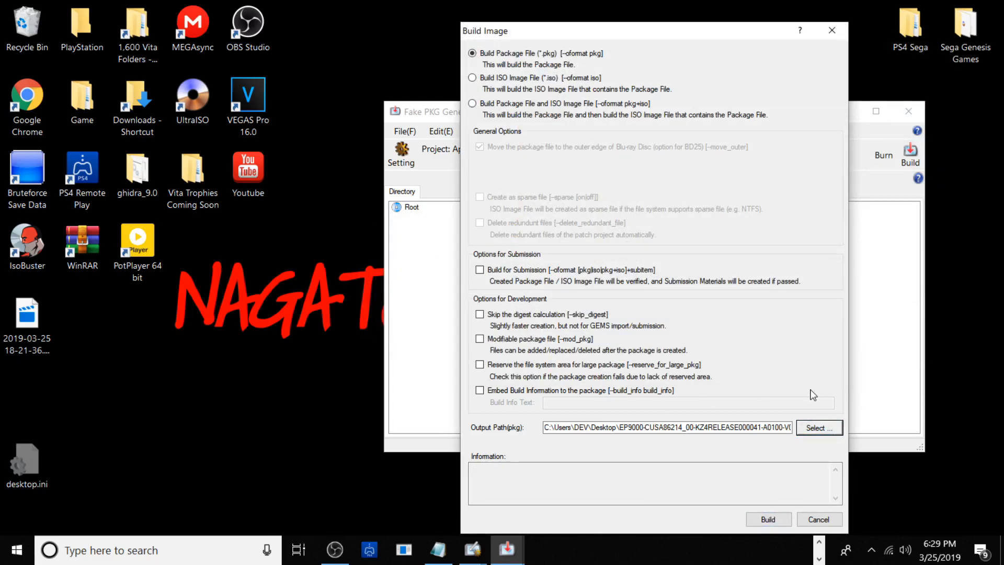
key(Return)
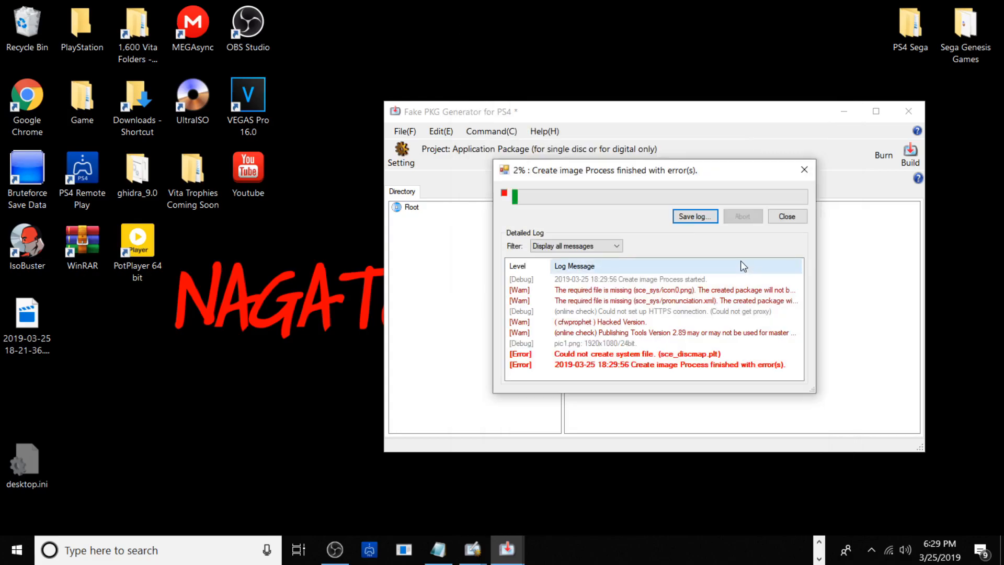
click(785, 219)
Build the package file on the Desktop under a file name starting with EP9000-CUSA86214_00-KZ4RELEASE000041-A0100-h
click(899, 162)
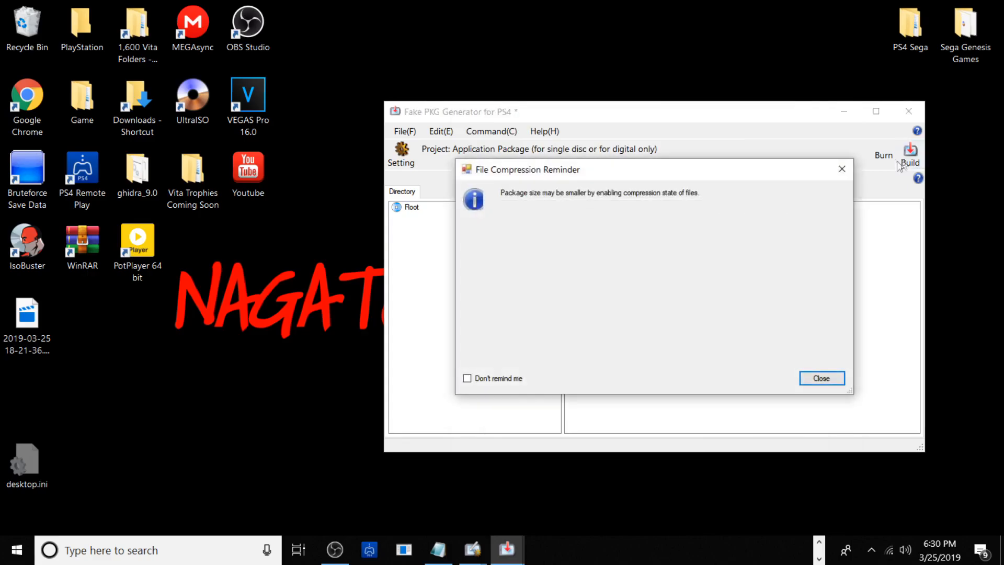
click(820, 378)
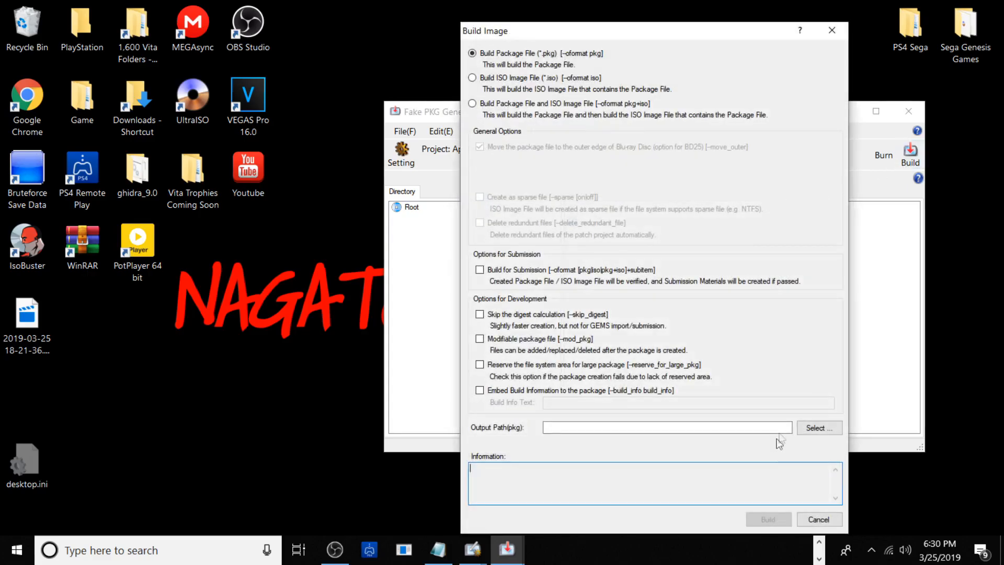
click(816, 427)
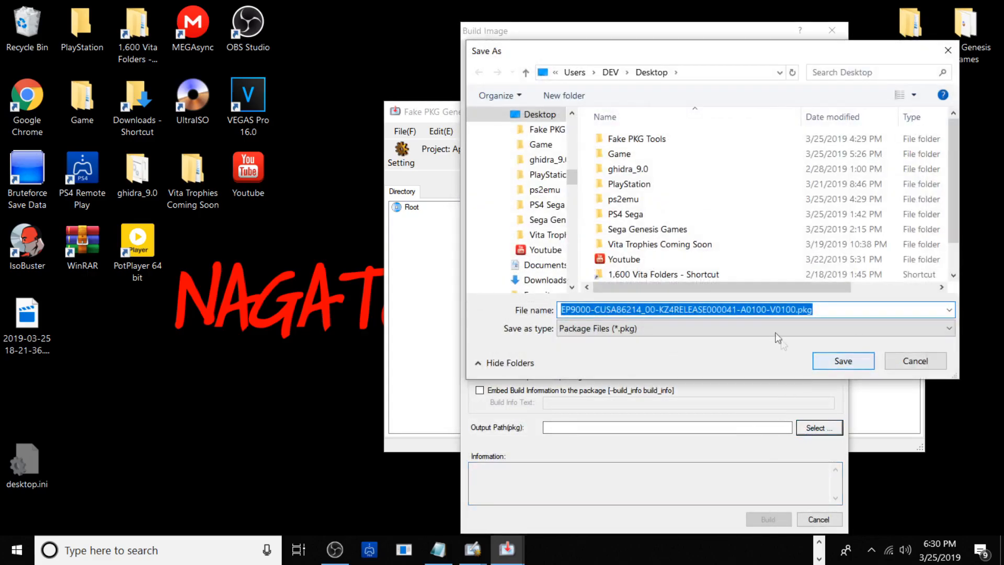
click(773, 310)
text(h)
click(843, 360)
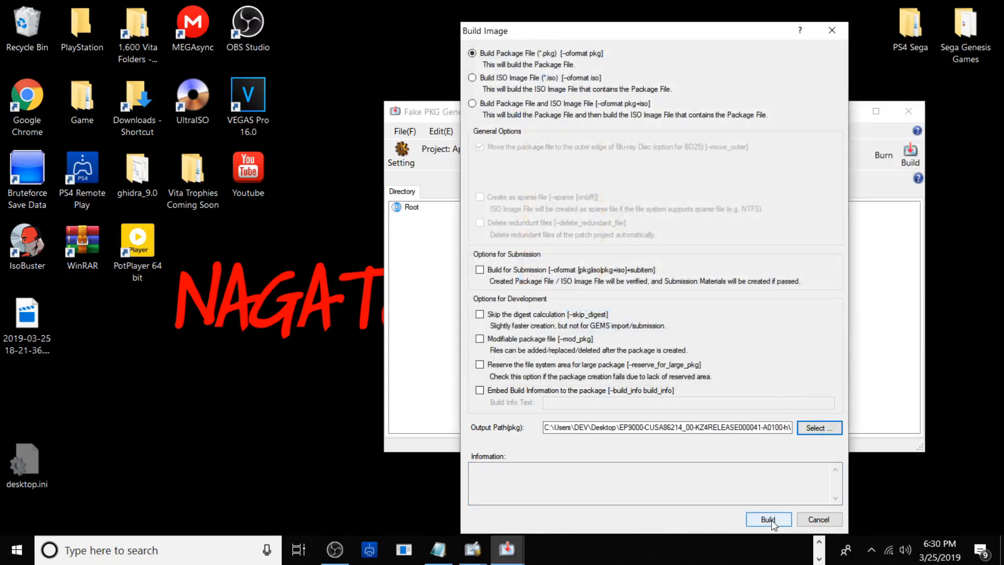
click(769, 519)
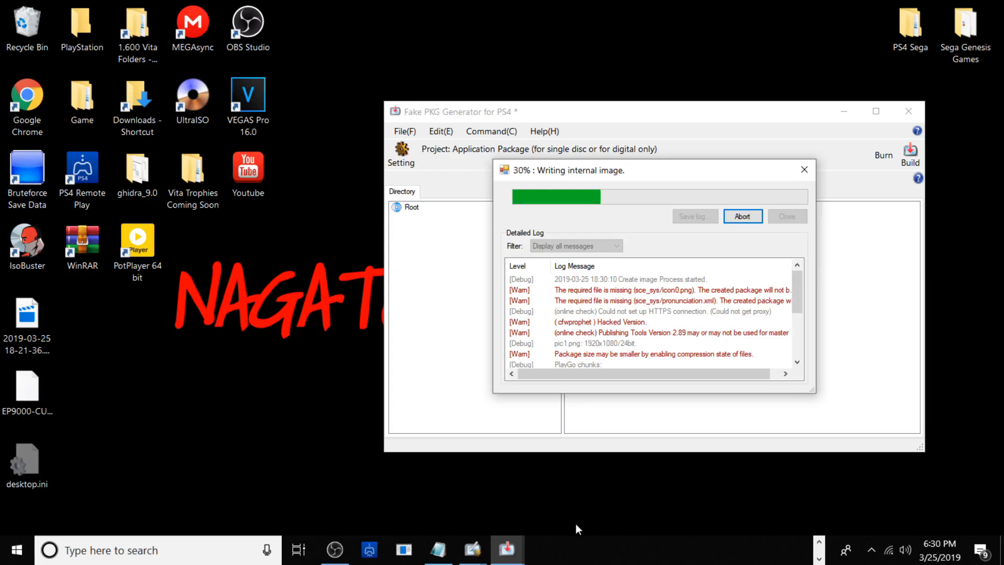
click(631, 553)
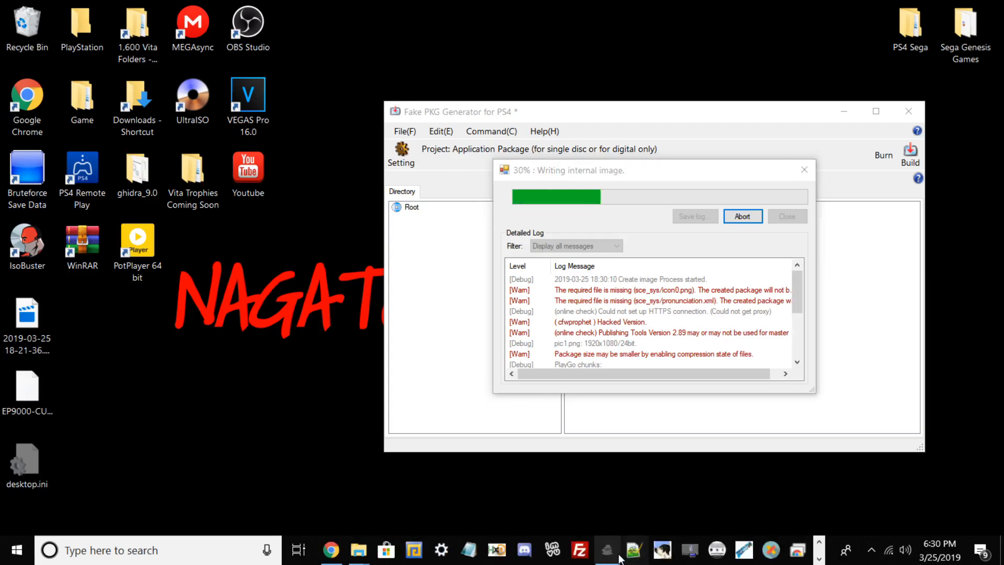
click(820, 557)
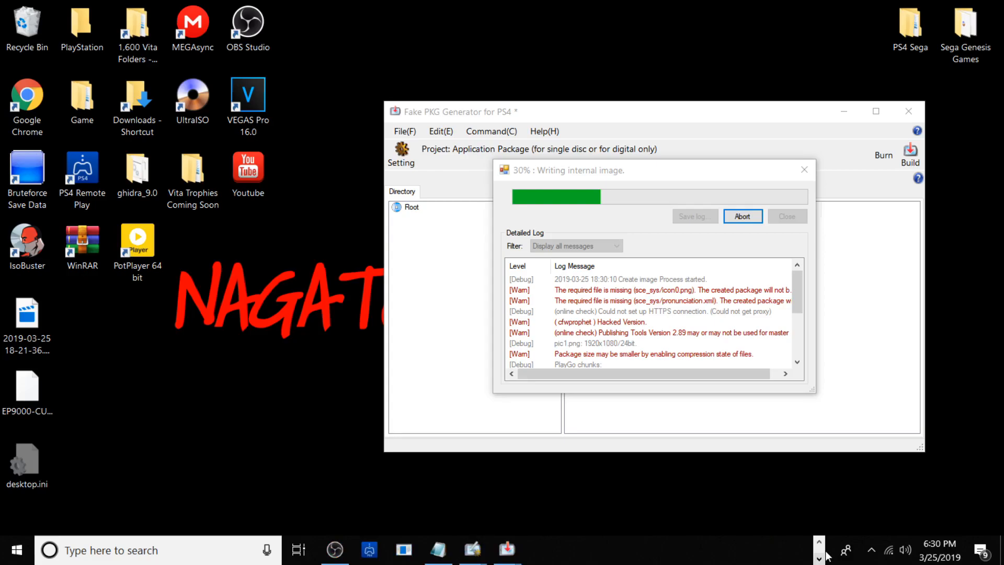
click(335, 552)
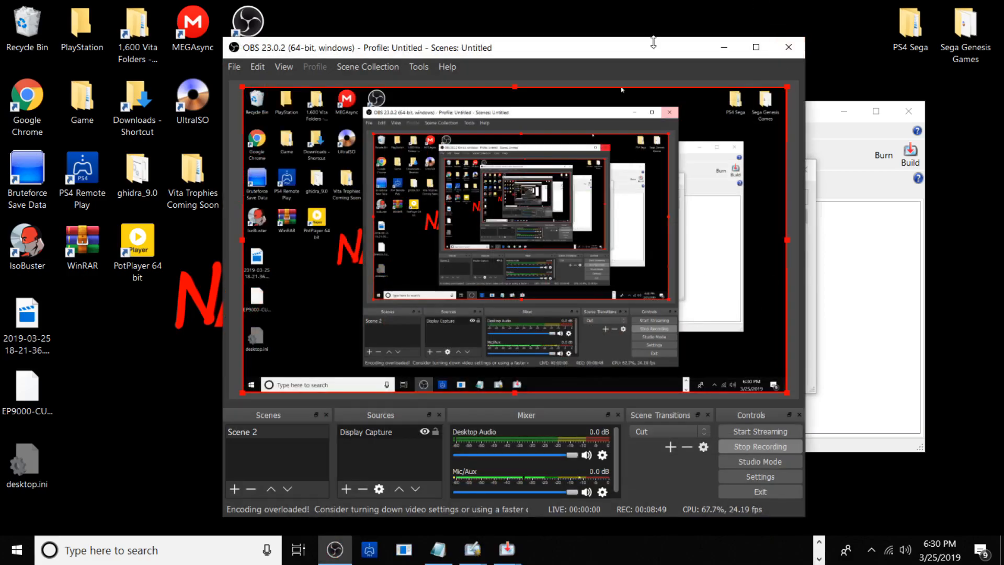
drag(628, 51, 592, 86)
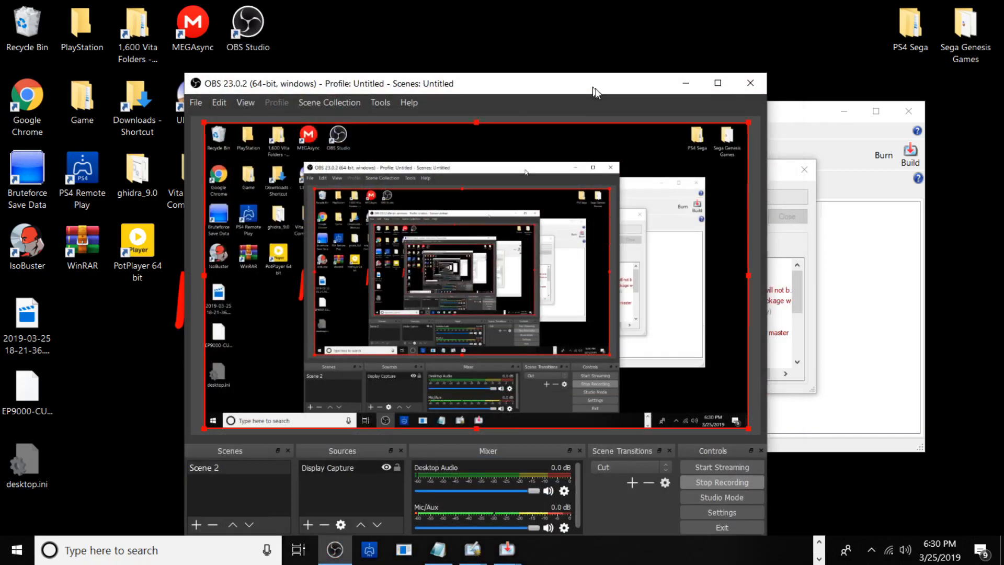